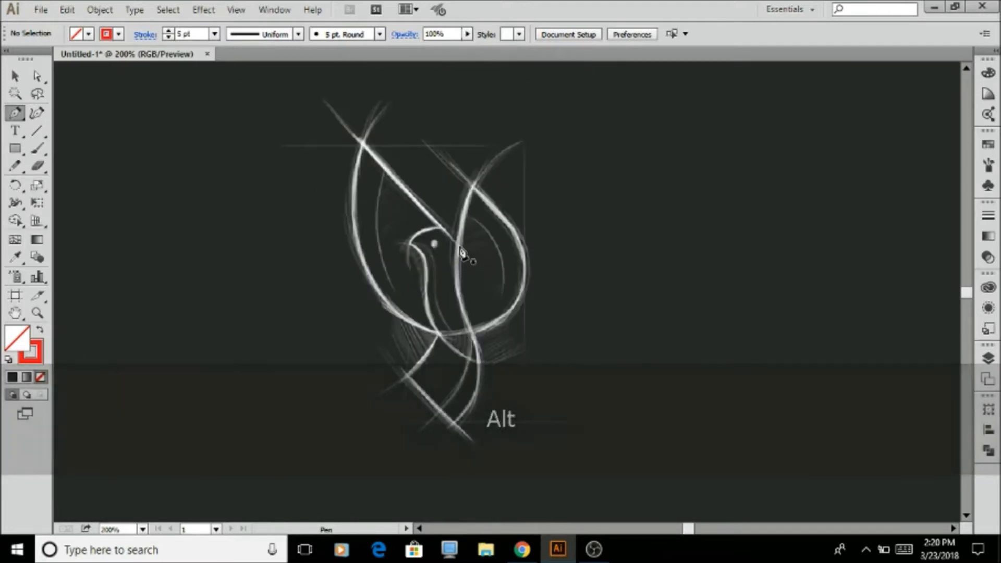
- Trace the left wing's straight upper edge and curved outer edge down to the body junction with the Pen tool
drag(458, 245, 361, 144)
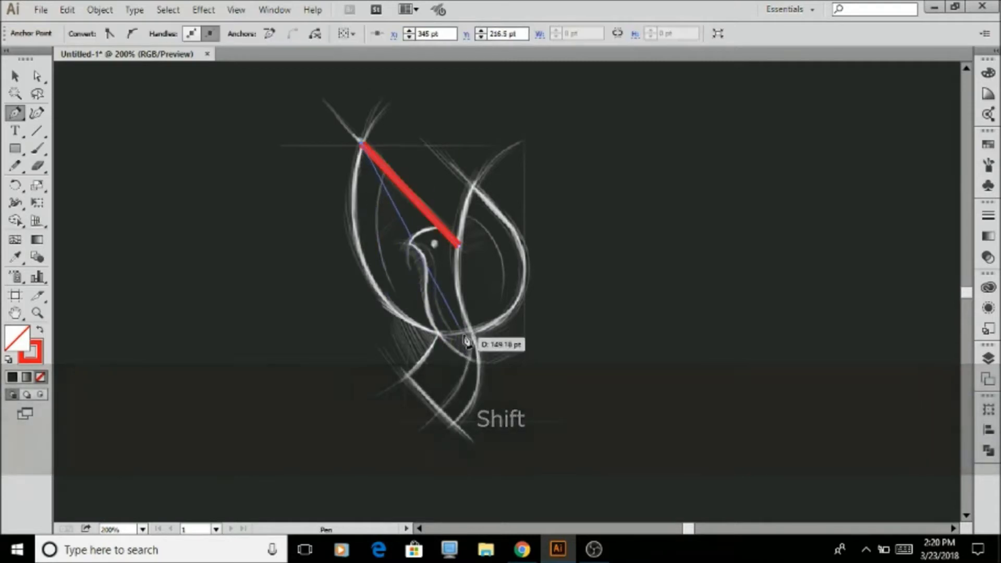
drag(438, 332, 571, 415)
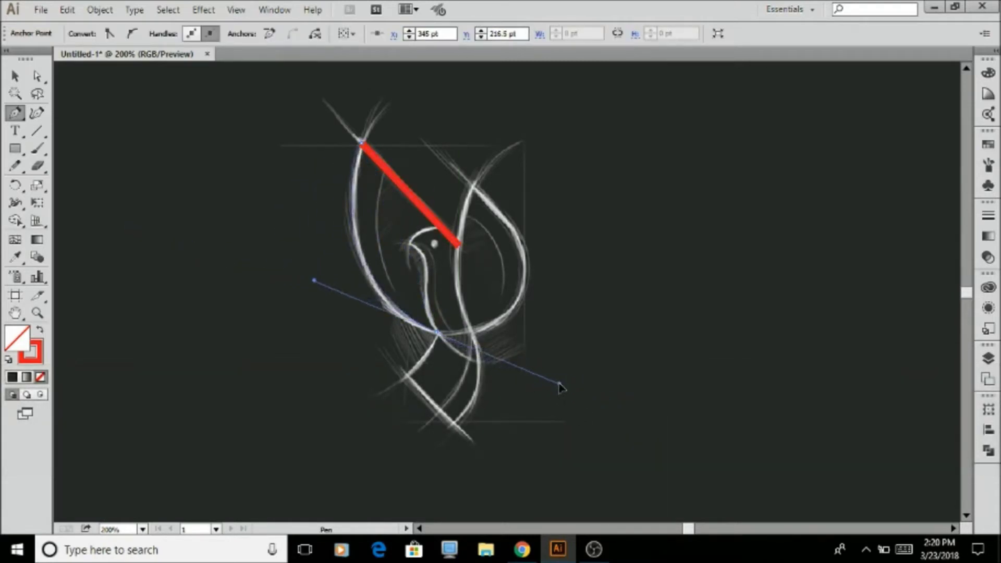
drag(560, 387, 560, 386)
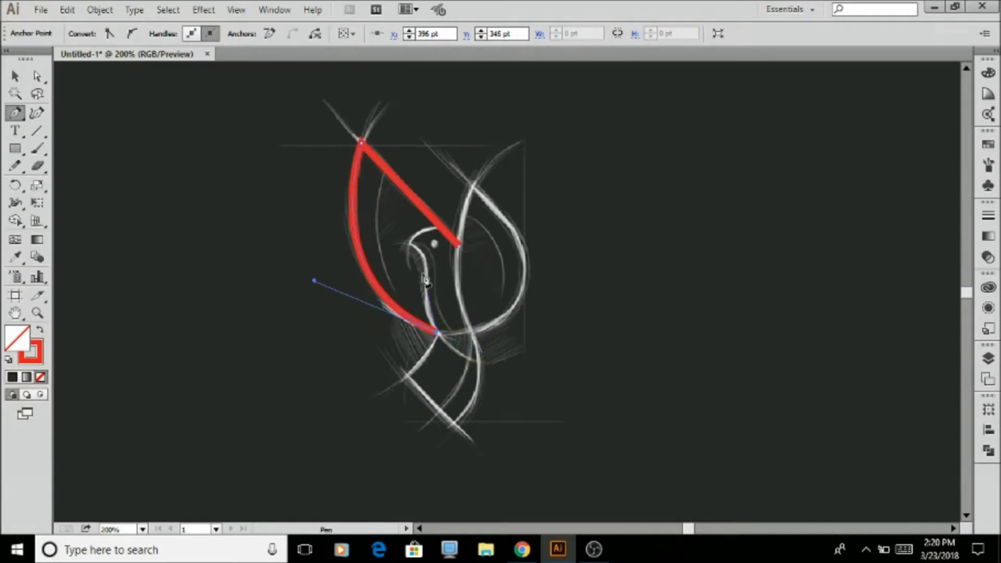
- Continue the path up the bird's neck to the beak, and curve it over the head to the wing's straight edge
scroll(424, 276, up, 3)
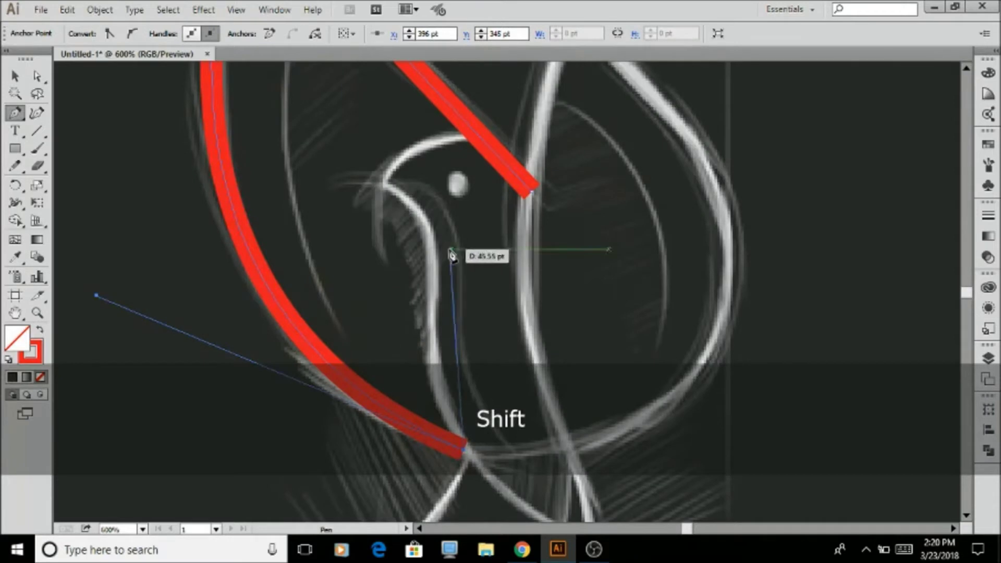
drag(435, 308, 449, 249)
mouse_move(435, 310)
mouse_down()
mouse_move(442, 323)
mouse_move(411, 216)
mouse_move(394, 197)
mouse_up()
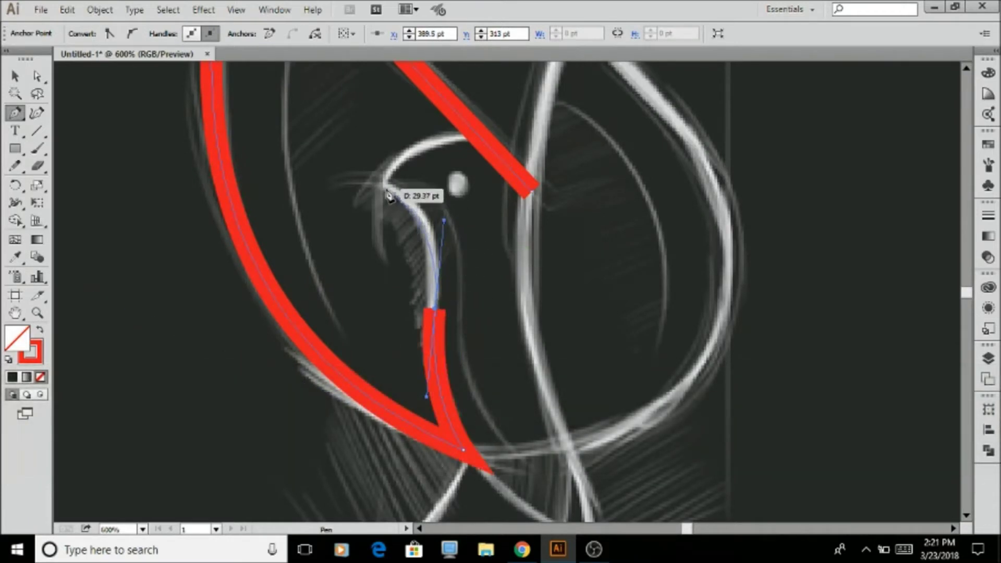
click(385, 186)
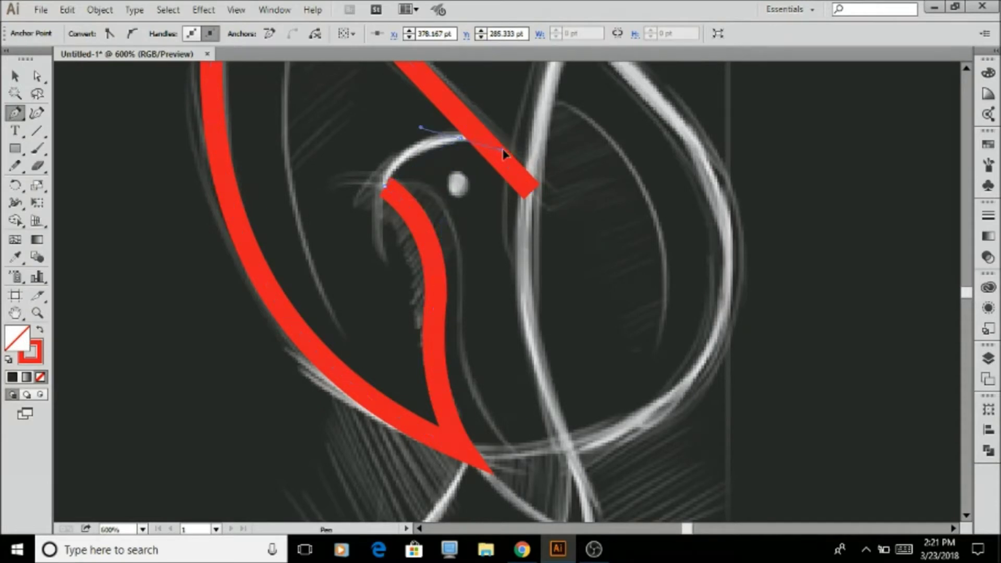
drag(520, 141, 520, 141)
- Move the head curve's end anchor onto the centre line of the left wing's straight edge
key(v)
scroll(479, 149, up, 2)
key(a)
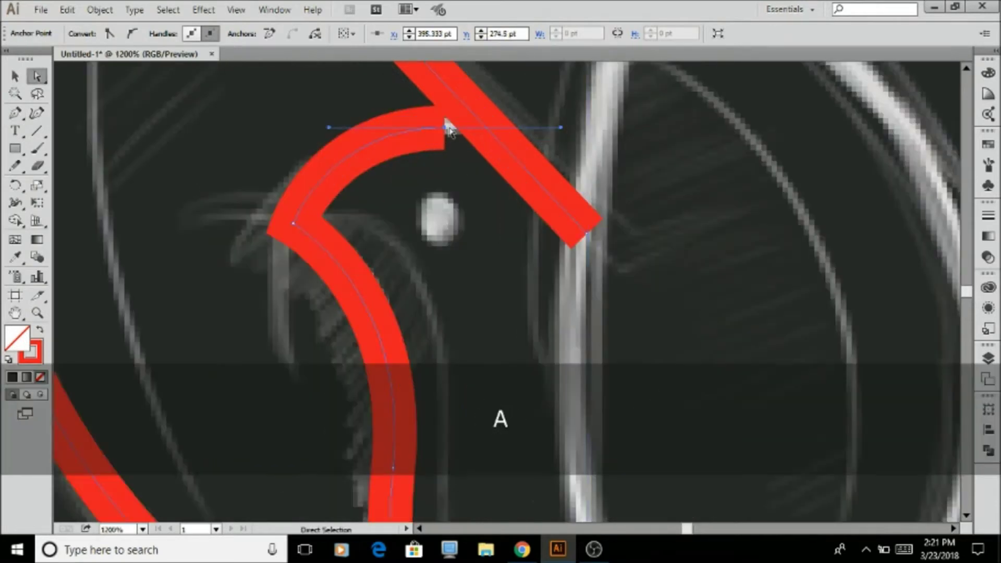
drag(471, 127, 508, 123)
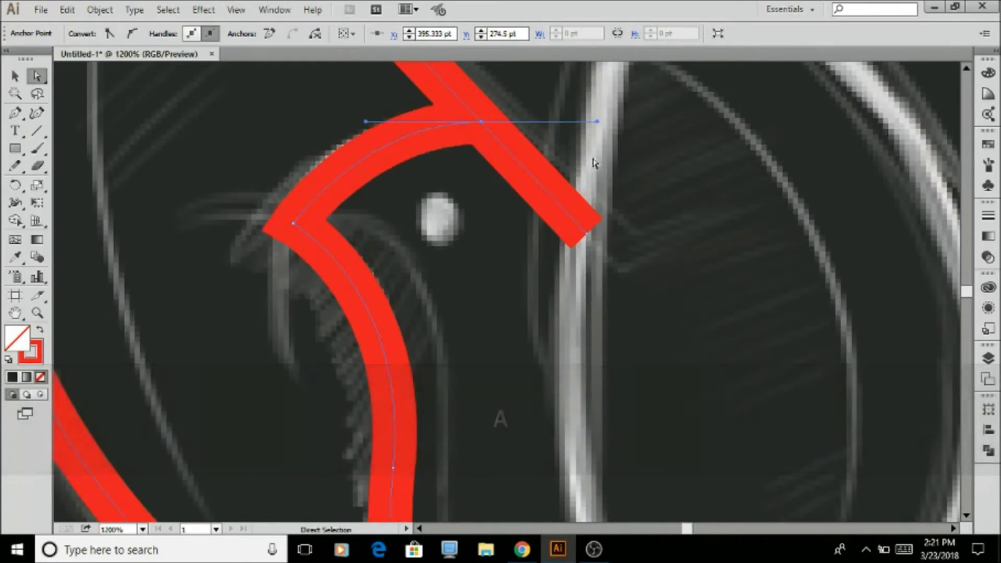
key(v)
scroll(490, 257, down, 3)
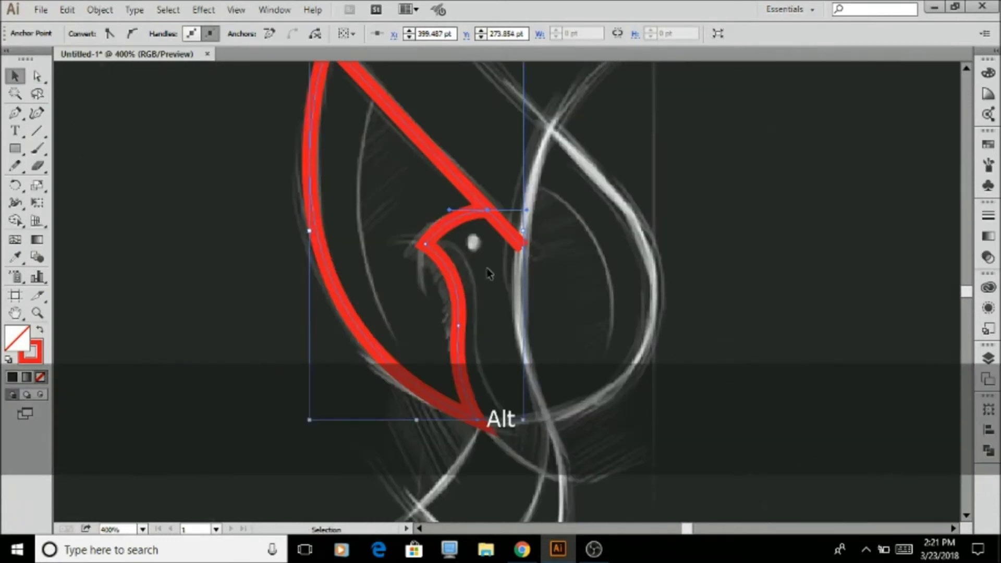
- Draw a small circle over the sketched eye with the same red 5 pt stroke
click(490, 273)
scroll(483, 243, up, 2)
scroll(482, 248, up, 3)
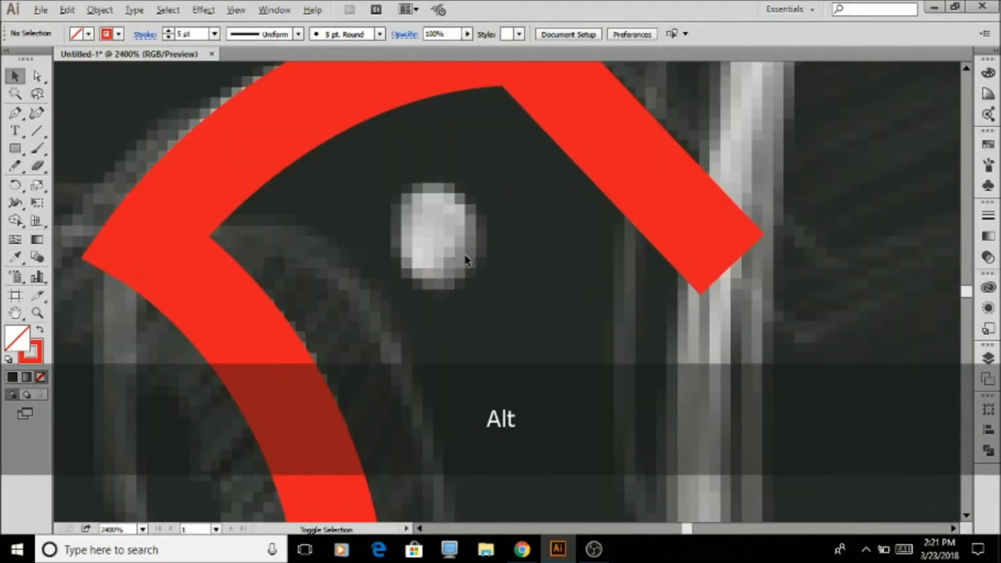
drag(444, 248, 477, 281)
key(v)
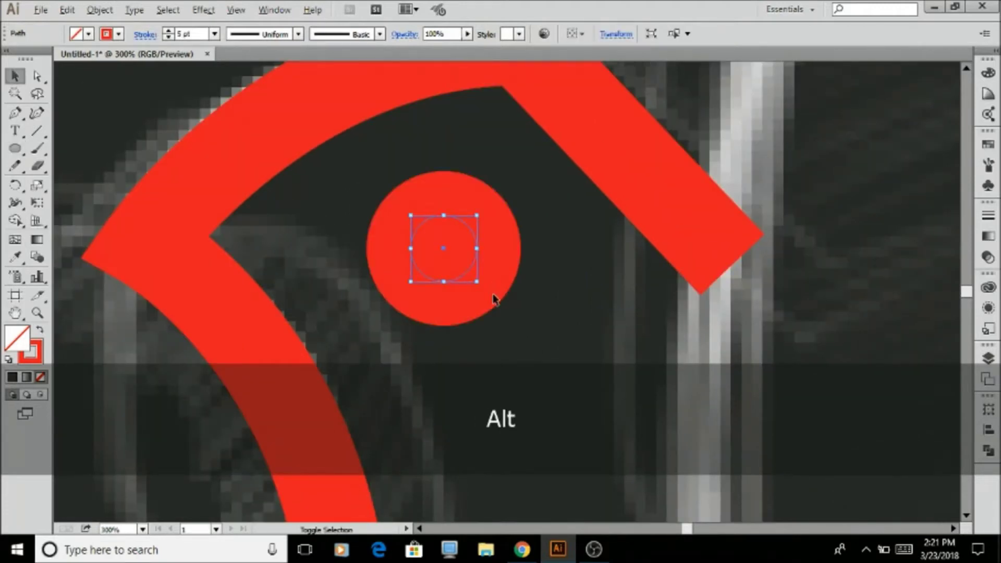
scroll(492, 287, down, 5)
scroll(550, 431, up, 5)
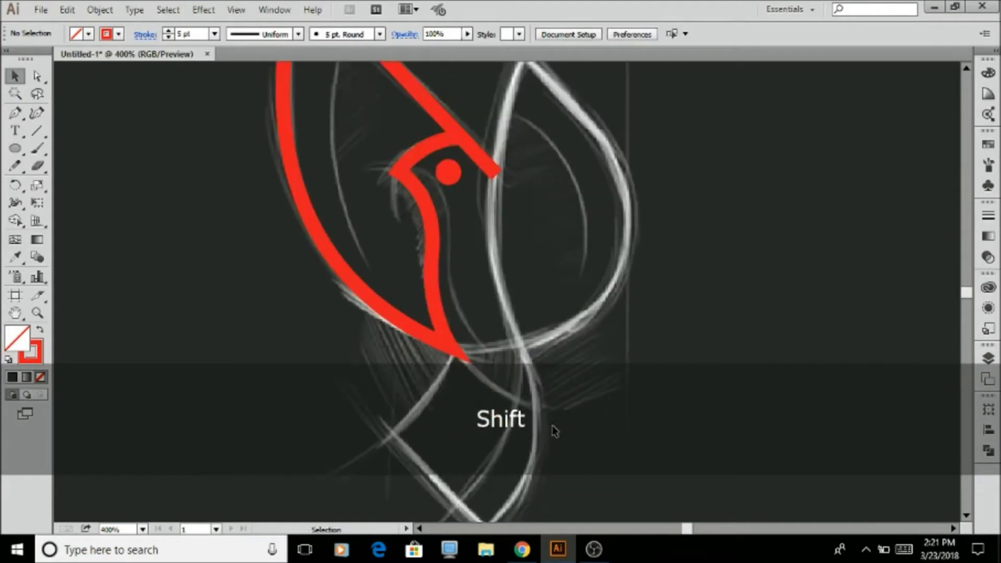
- Trace a new path from the left wing's base along the lower body curve and around to the right wing's tip
key(p)
scroll(515, 364, down, 5)
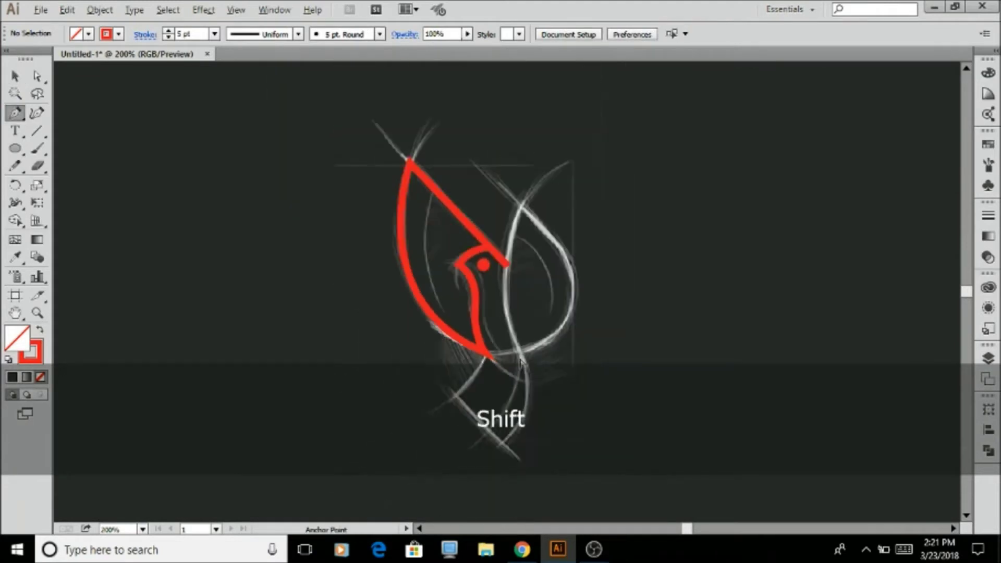
scroll(542, 407, up, 4)
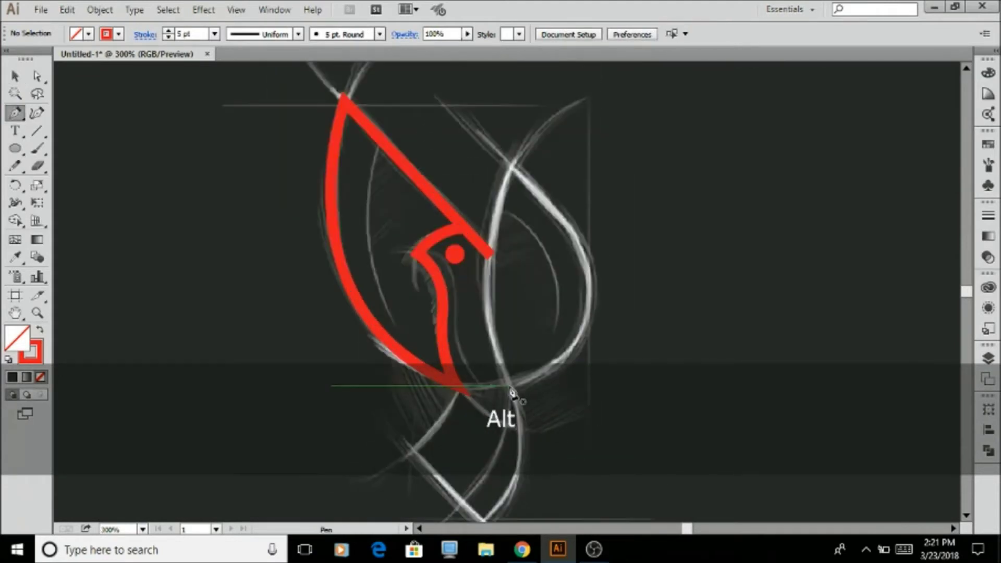
scroll(526, 400, up, 1)
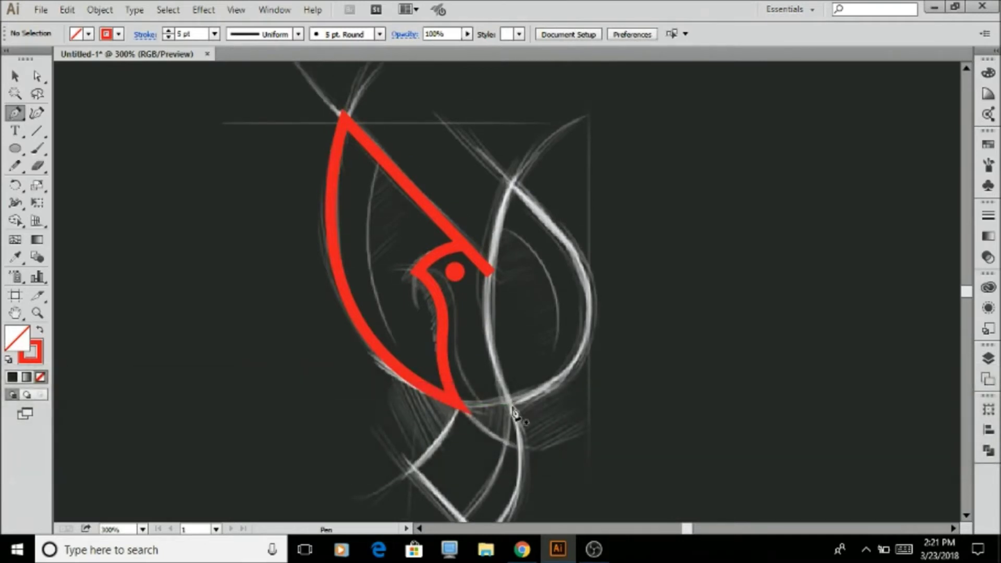
click(439, 395)
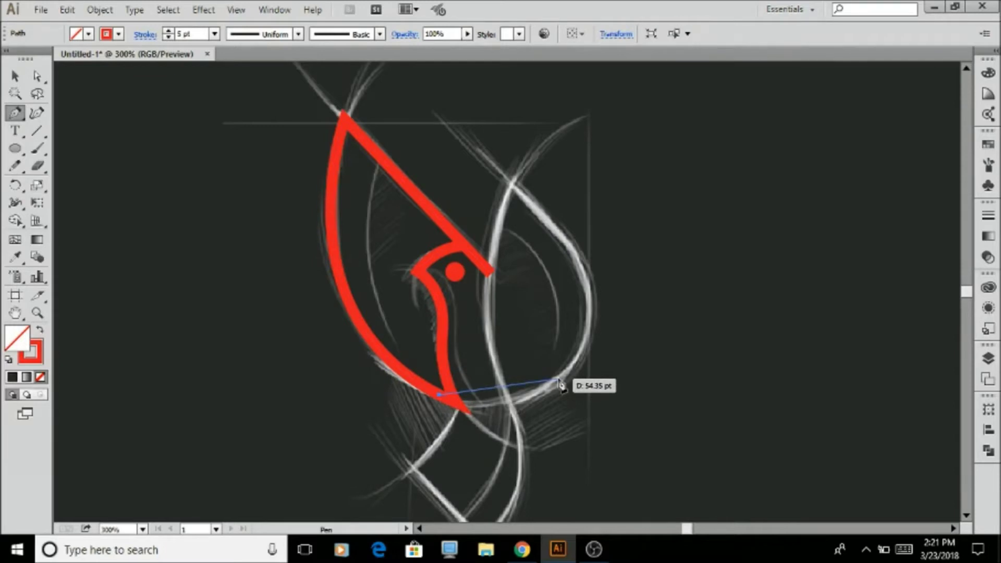
scroll(560, 385, down, 1)
drag(588, 325, 590, 340)
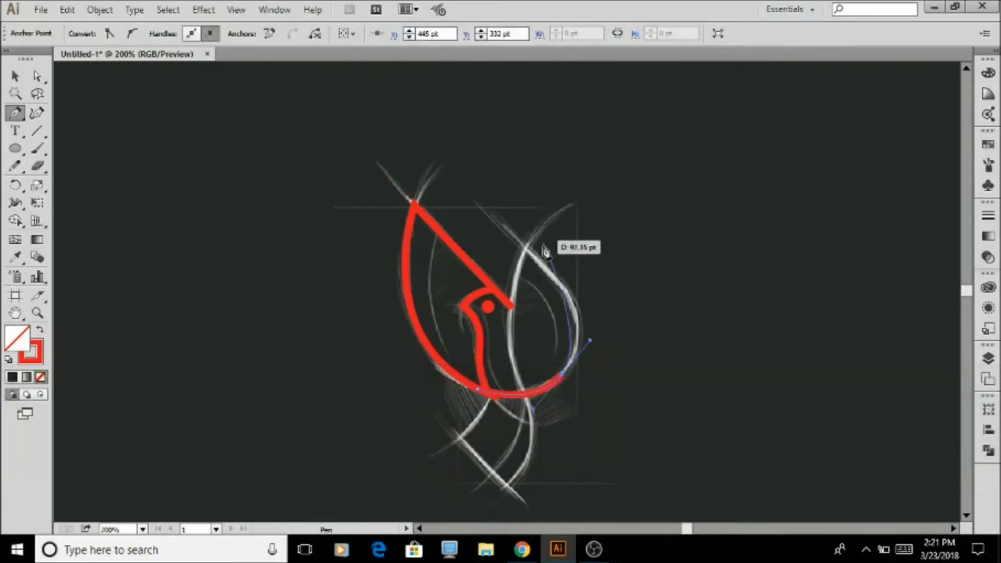
drag(525, 248, 511, 242)
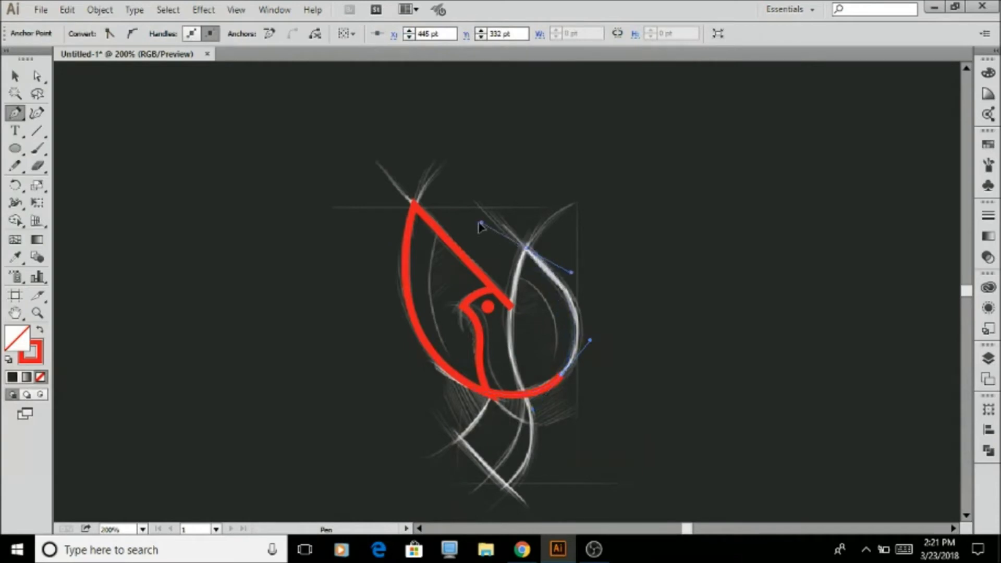
drag(474, 214, 473, 211)
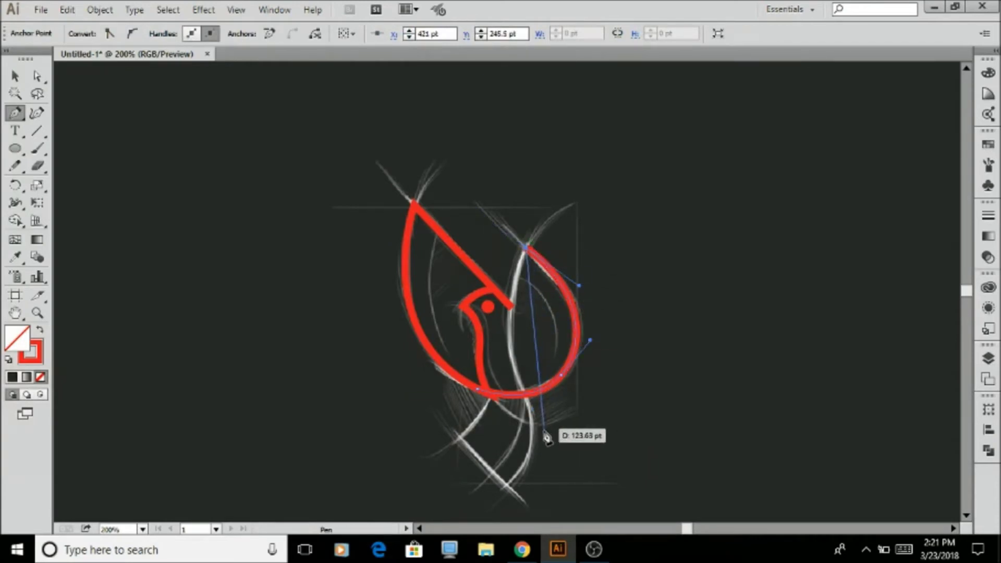
- Continue the path down the right wing's inner edge, across the body curve, and around to the tail's lower tip
drag(526, 402, 537, 421)
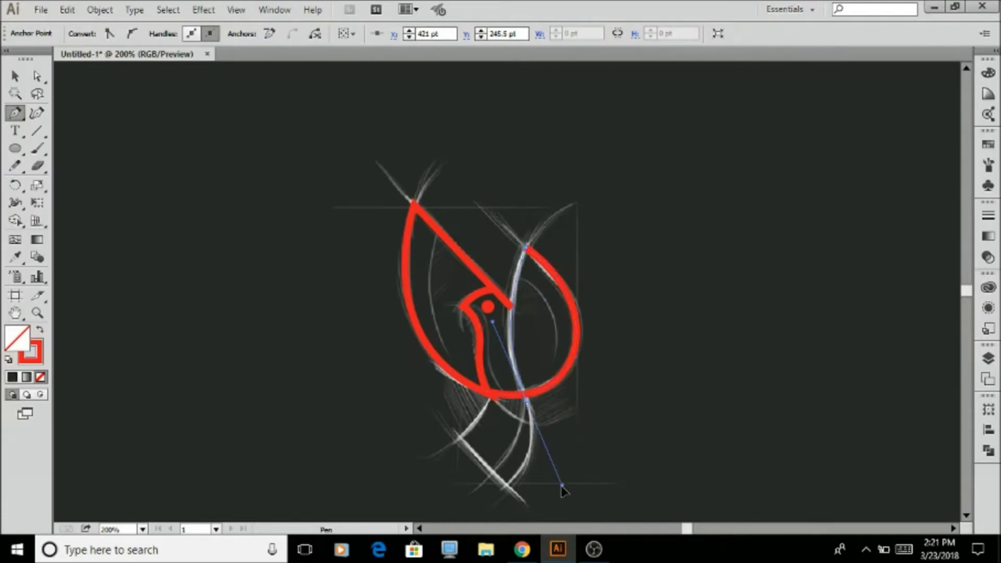
drag(561, 486, 562, 485)
scroll(552, 468, down, 2)
scroll(552, 468, up, 3)
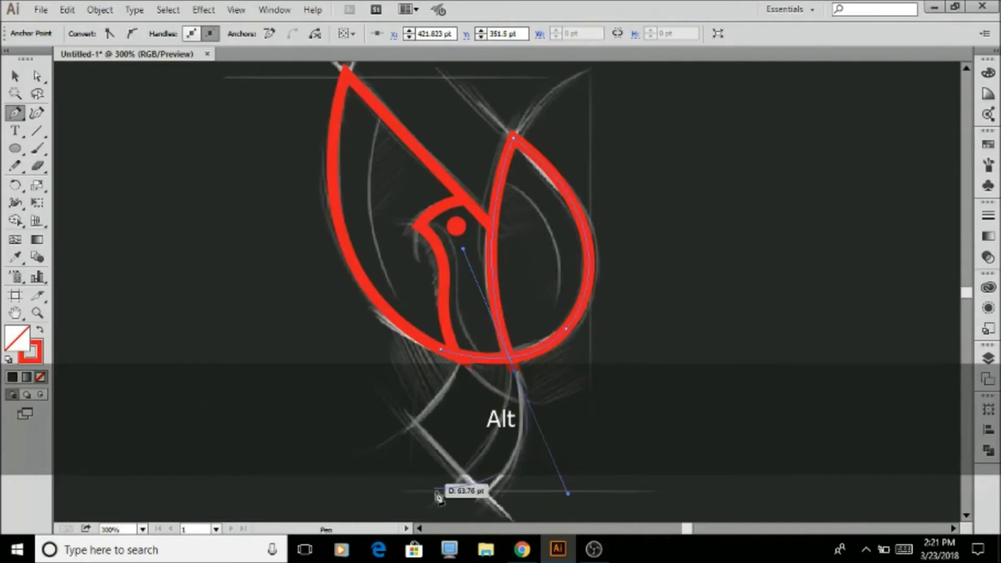
drag(520, 371, 436, 468)
scroll(518, 380, down, 2)
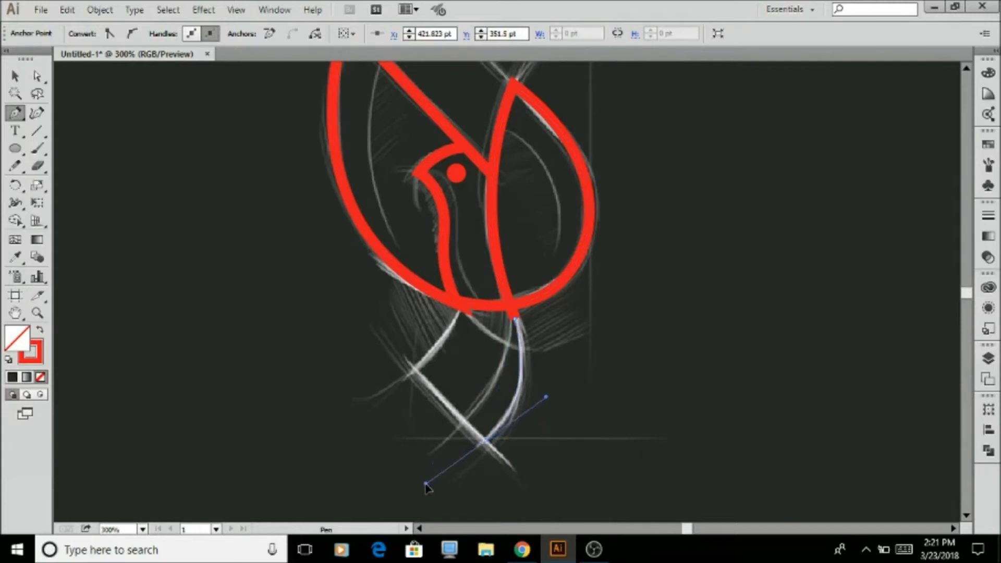
scroll(500, 477, up, 1)
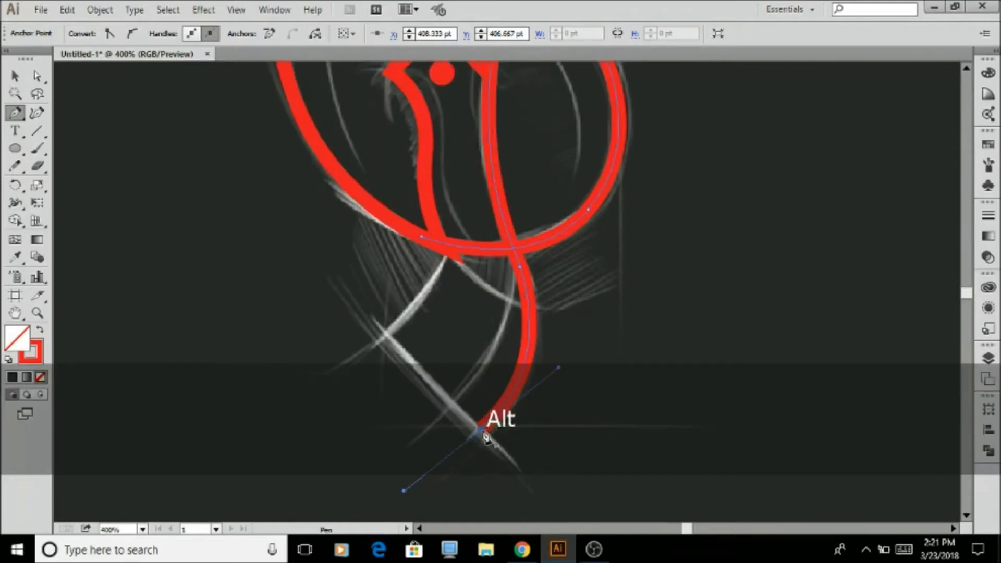
- Trace the tail's straight lower edge and its curved left side up to the body junction, and deselect the path
alt+click(481, 431)
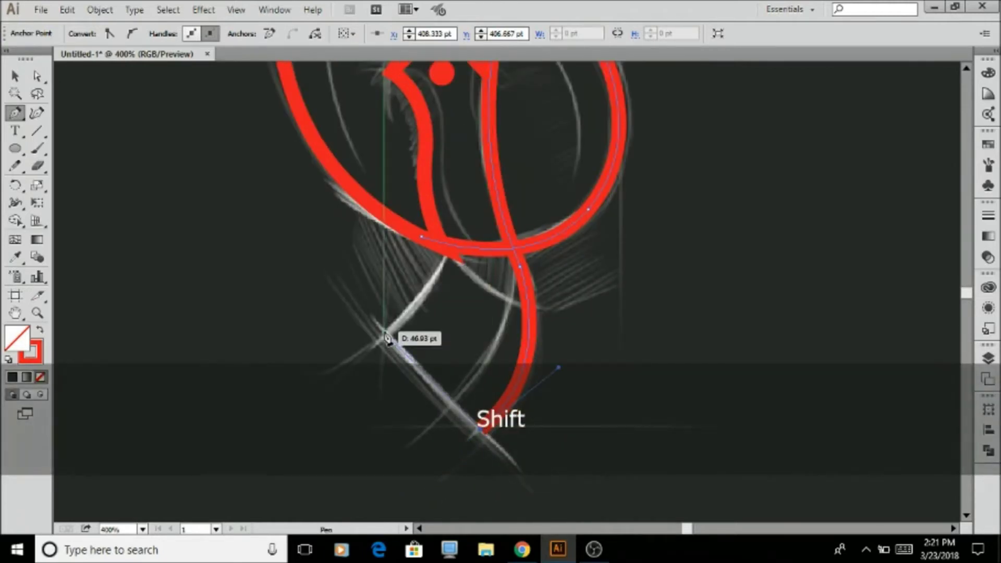
shift+click(384, 333)
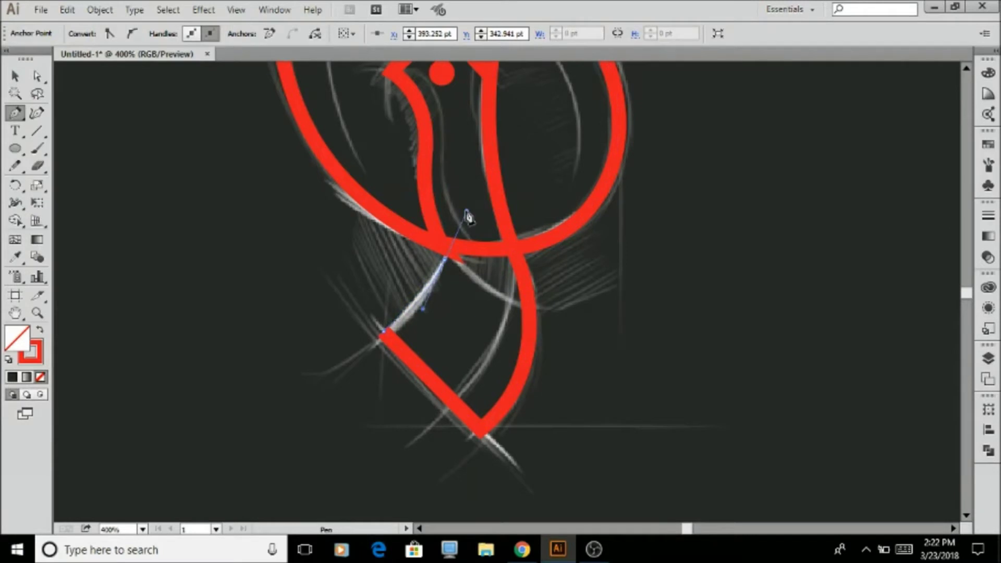
drag(444, 258, 467, 212)
key(v)
click(463, 342)
scroll(463, 342, down, 1)
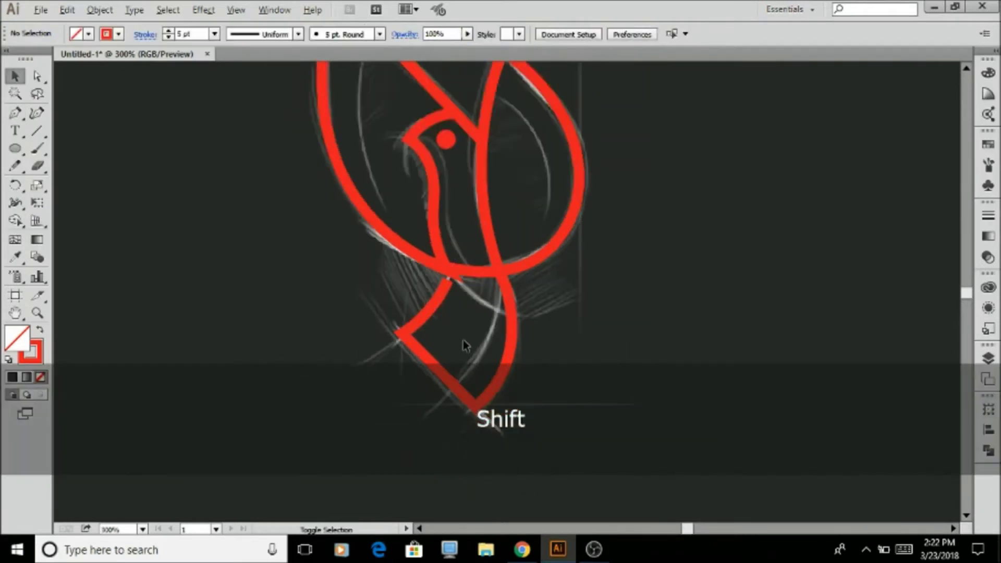
- Move the tail outline's end anchor up onto the lower body curve
scroll(446, 282, up, 4)
key(a)
drag(451, 263, 467, 220)
key(v)
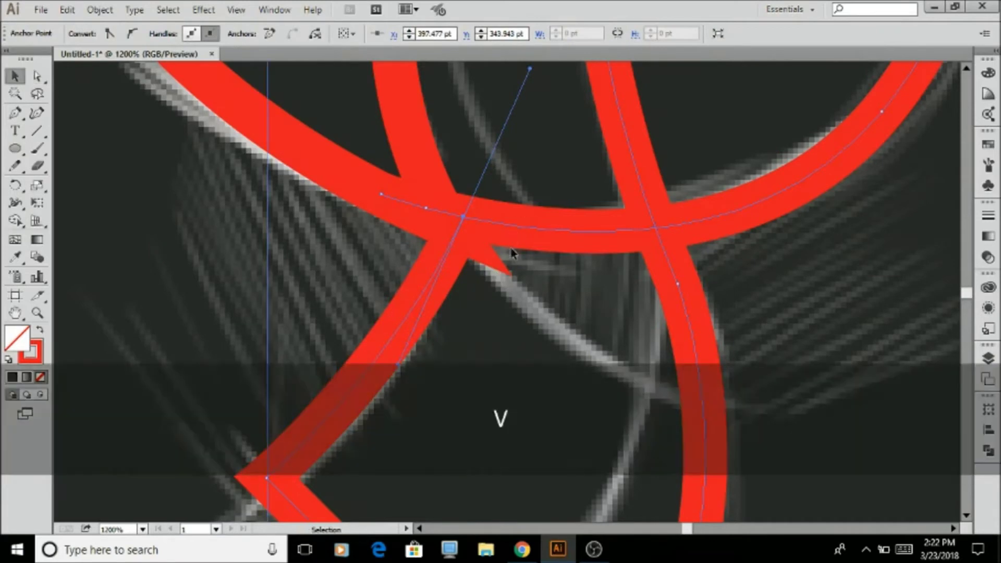
click(500, 228)
- Try to shift the left wing path's bottom anchor at the body junction up and inward, and undo the move
scroll(509, 227, down, 2)
key(v)
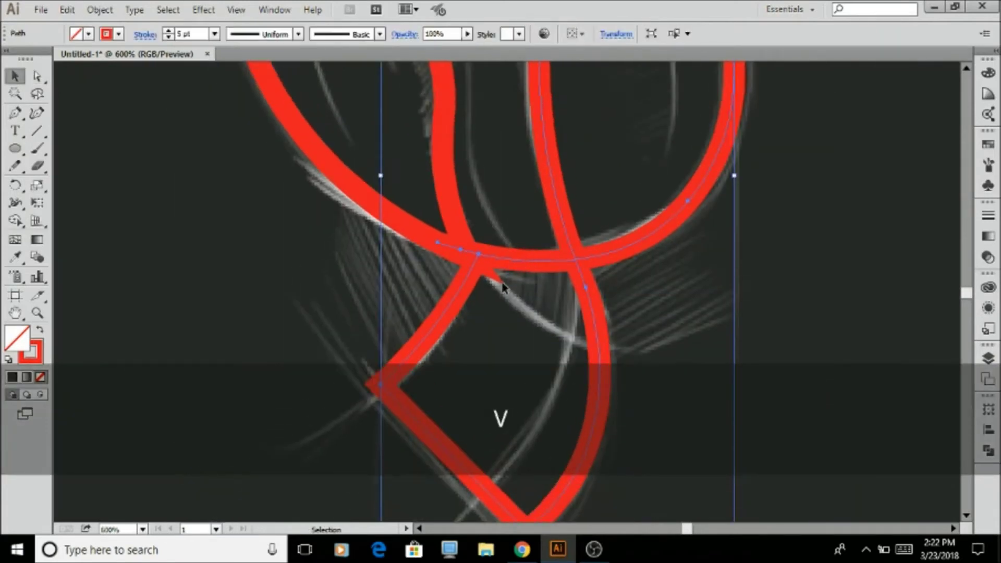
click(490, 282)
key(a)
click(480, 274)
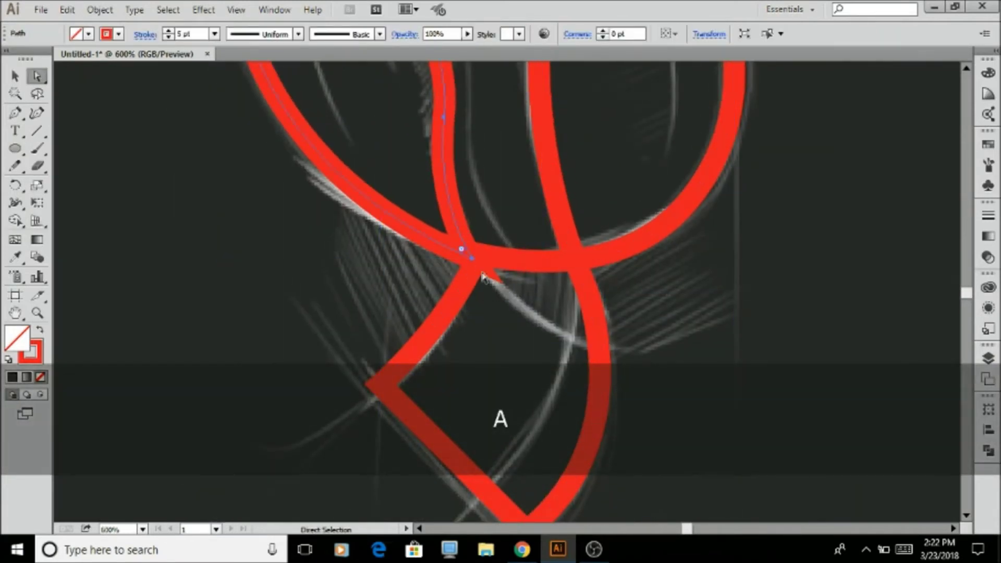
drag(473, 263, 462, 254)
key(v)
click(477, 229)
scroll(487, 283, up, 2)
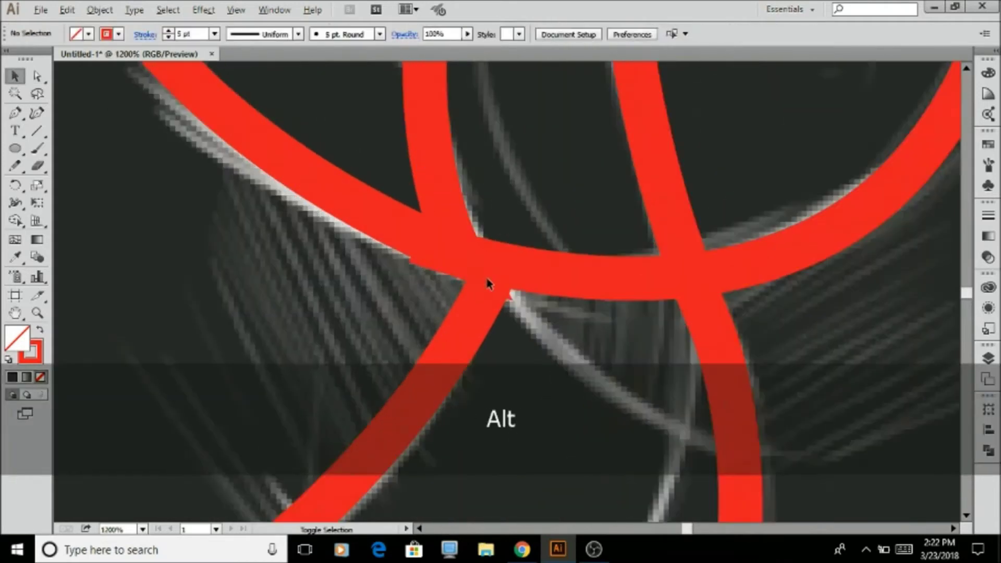
key(ctrl+z)
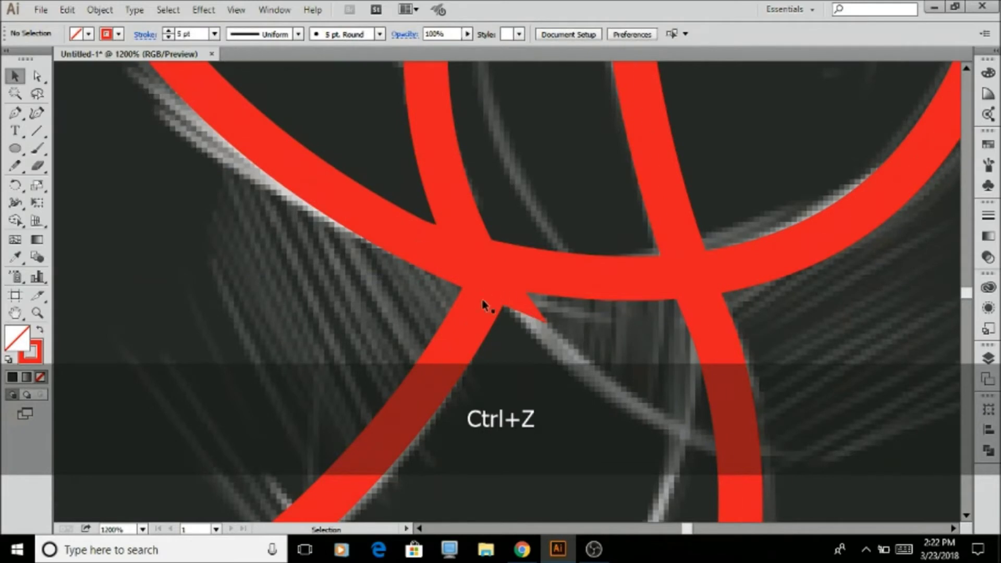
key(ctrl+z)
- Delete the body curve's overlapping start anchor, move the next anchor to the wing and tail junction, and reshape its handle
alt+scroll(490, 295, up, 1)
key(a)
click(497, 265)
drag(497, 265, 486, 276)
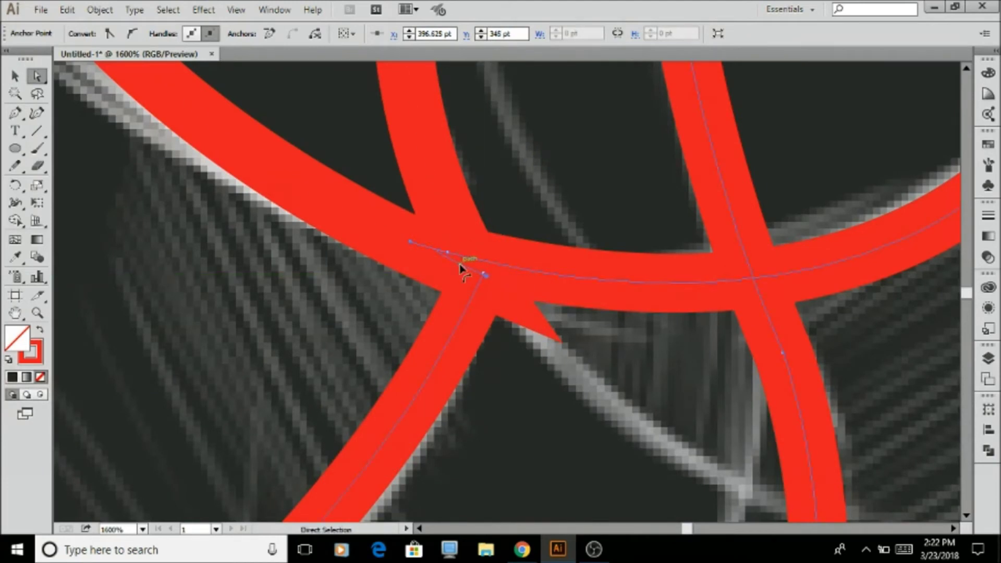
key(Delete)
drag(448, 253, 486, 273)
drag(605, 353, 592, 361)
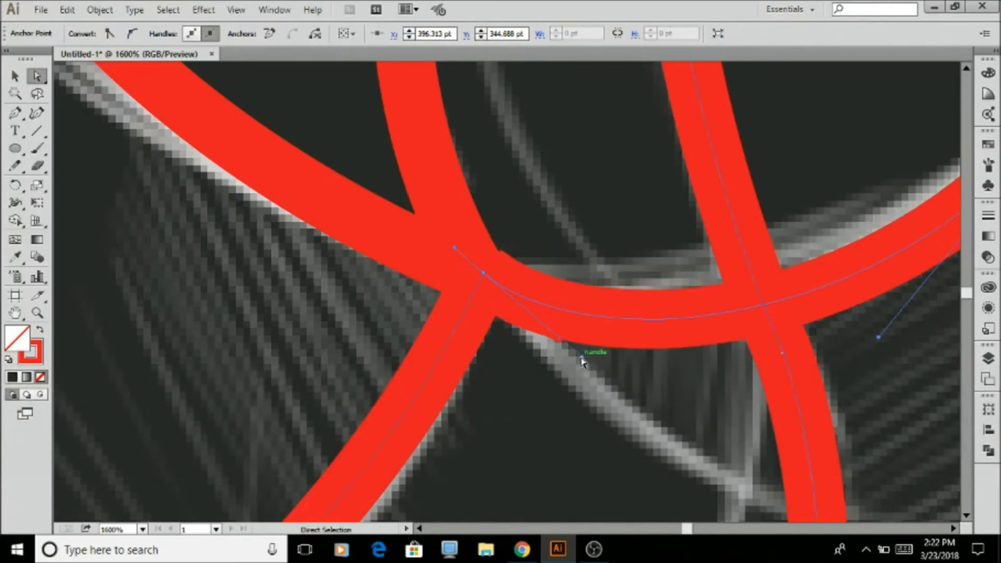
- Fine-tune the body curve's start anchor and handle so the curve flows smoothly from the left wing
key(a)
drag(484, 277, 482, 273)
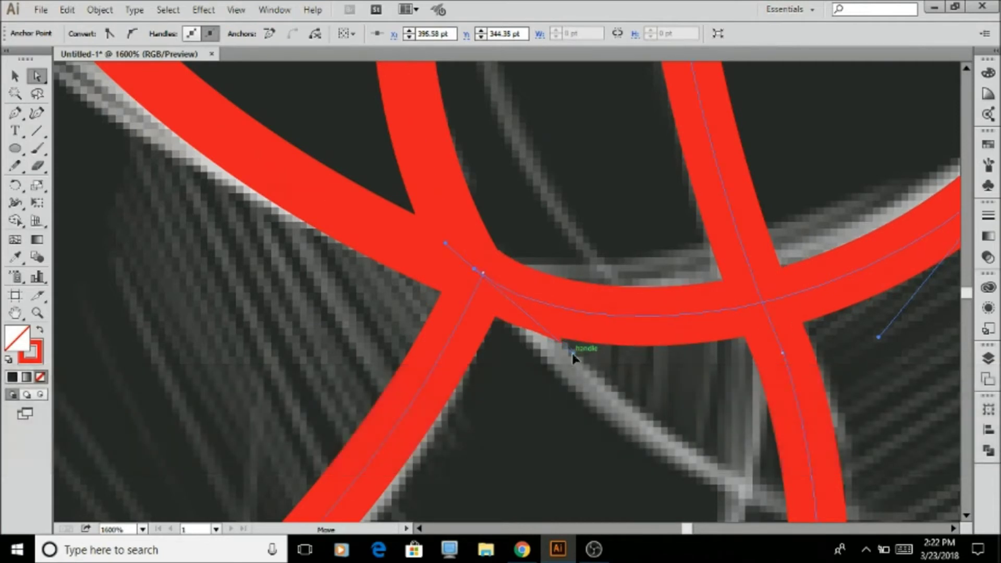
drag(563, 363, 564, 365)
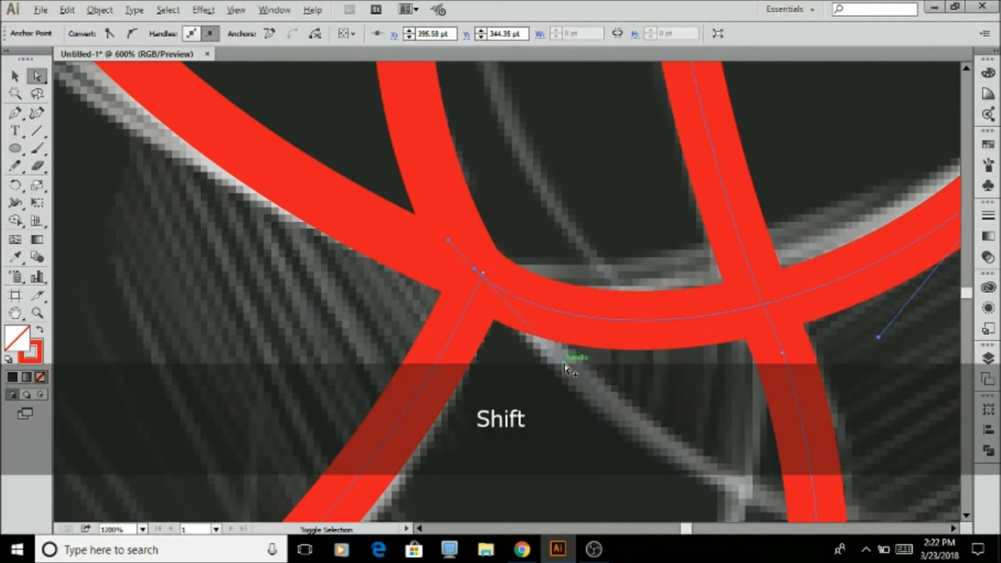
- Deselect the body curve and examine the complete traced bird against the sketch
scroll(565, 366, down, 4)
key(v)
click(573, 375)
scroll(574, 377, down, 3)
scroll(655, 434, down, 2)
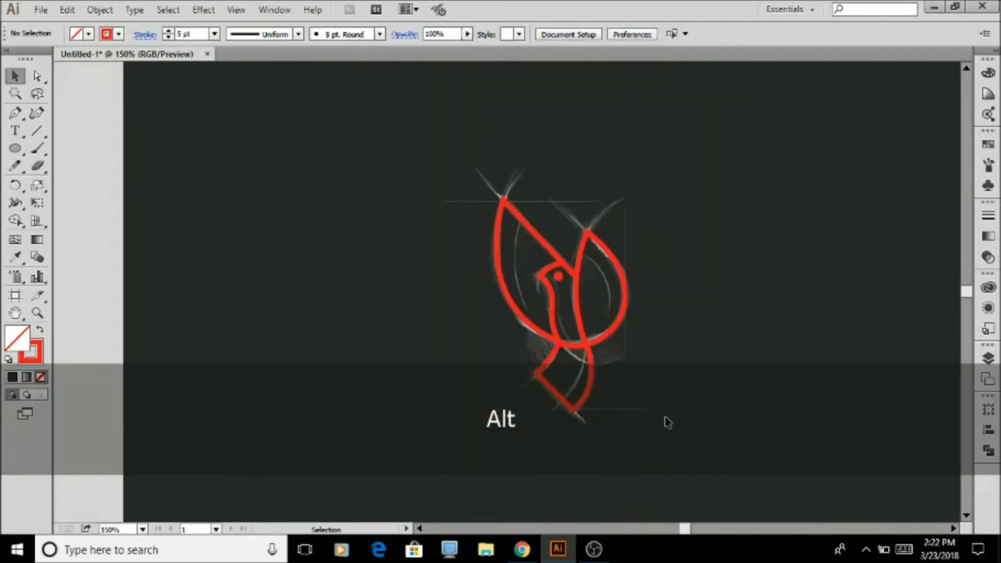
scroll(668, 422, down, 2)
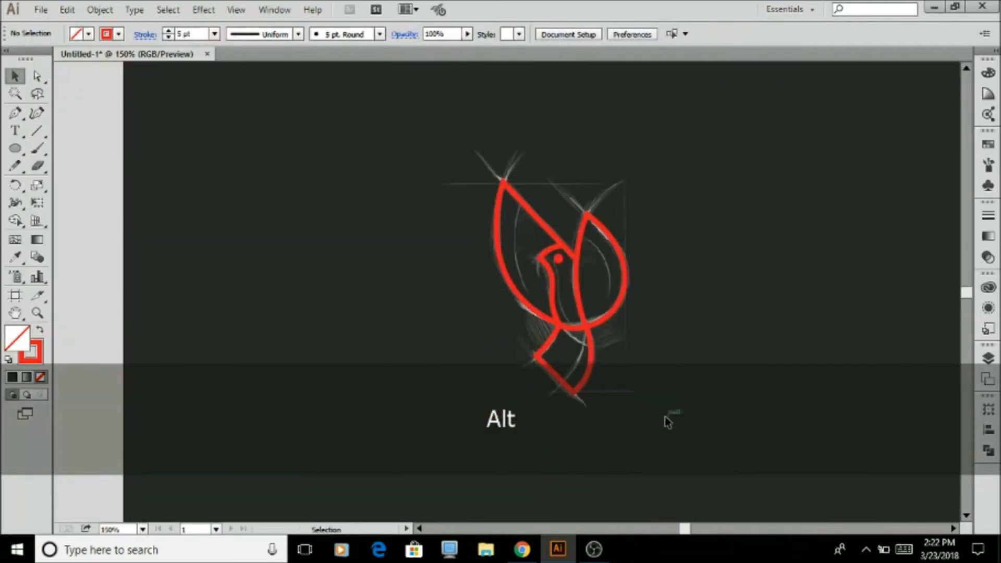
scroll(667, 420, up, 3)
scroll(670, 449, down, 2)
scroll(677, 457, down, 5)
scroll(753, 424, up, 3)
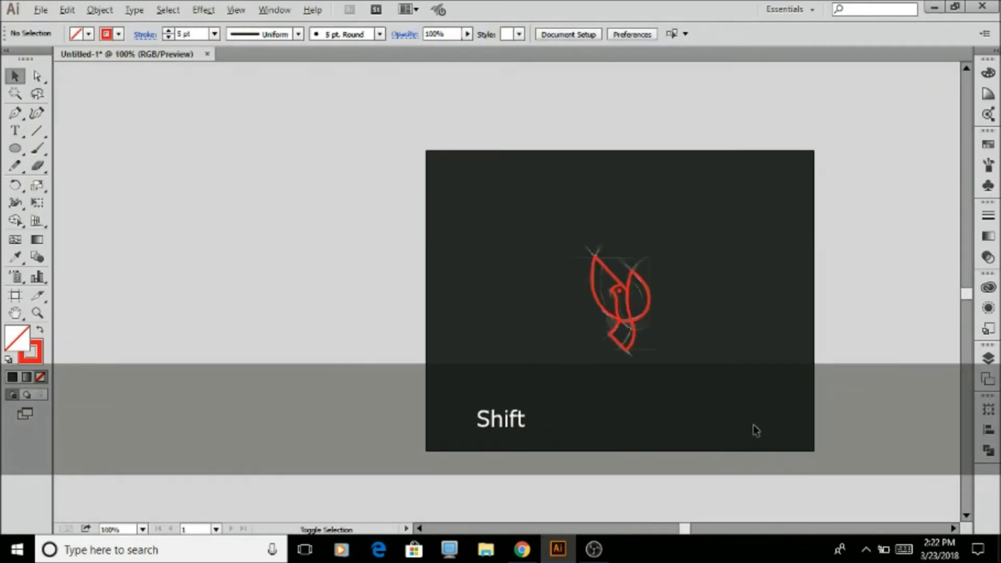
scroll(751, 420, up, 4)
scroll(753, 424, up, 3)
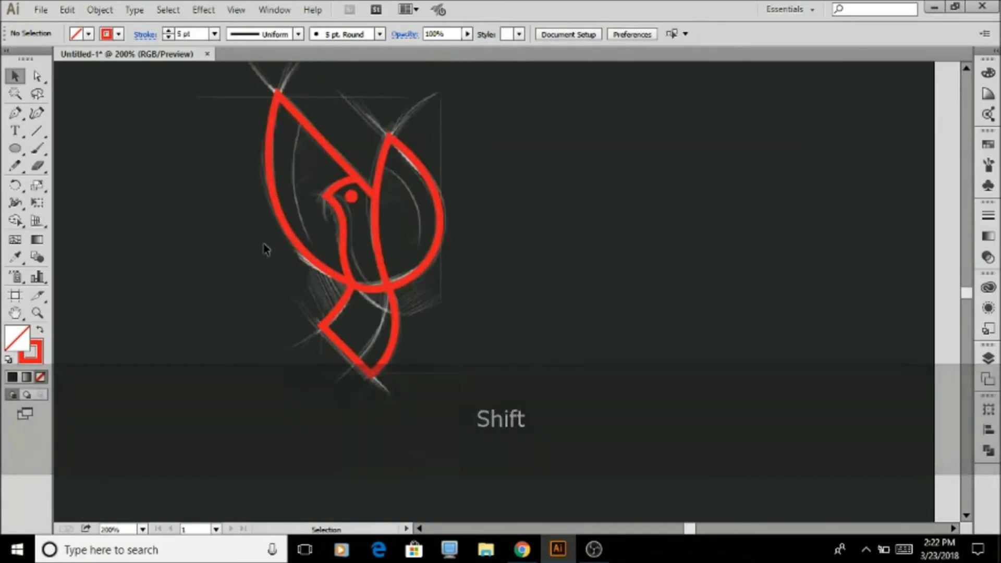
scroll(263, 249, up, 1)
- Unlock all locked objects and delete the sketch image behind the red bird outline
click(99, 10)
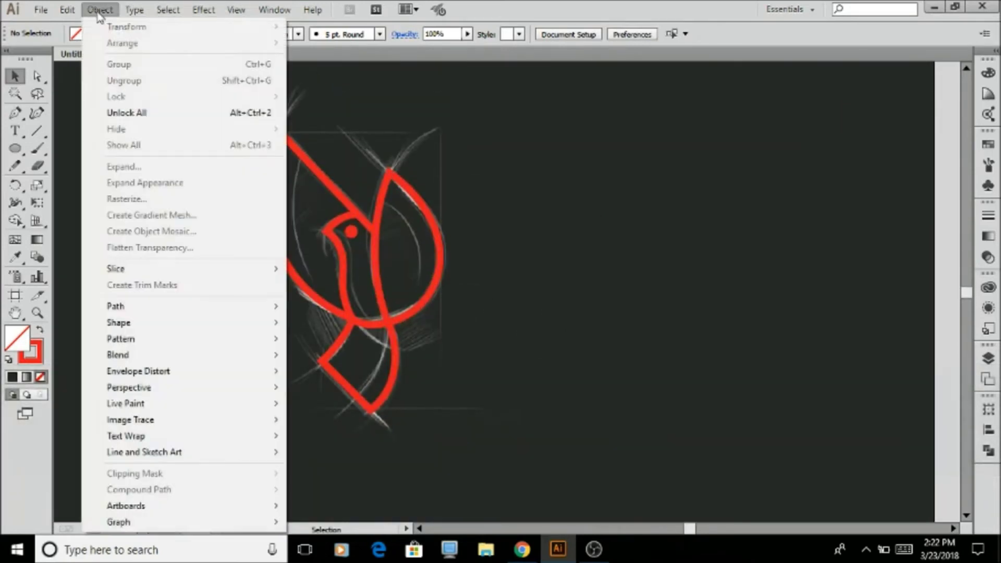
click(129, 112)
key(Delete)
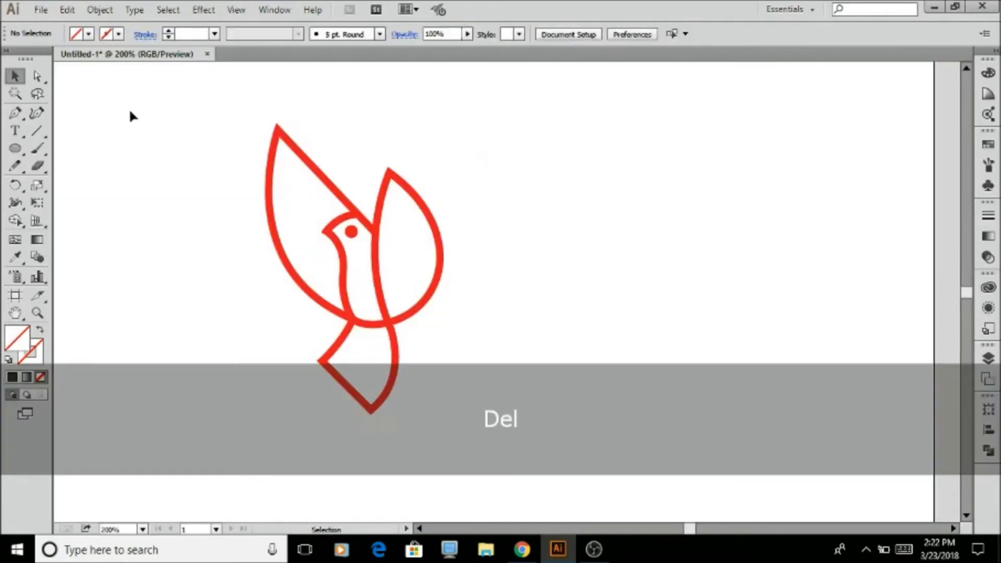
drag(237, 415, 568, 136)
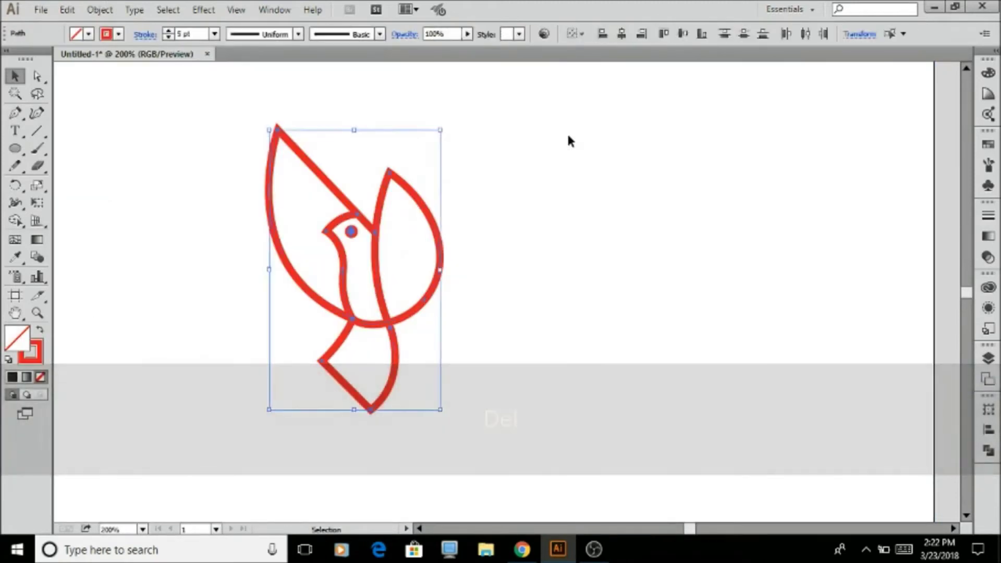
click(568, 136)
- Duplicate the complete red bird outline so that the two birds stand side by side
scroll(415, 287, down, 1)
scroll(364, 319, up, 1)
scroll(255, 393, down, 1)
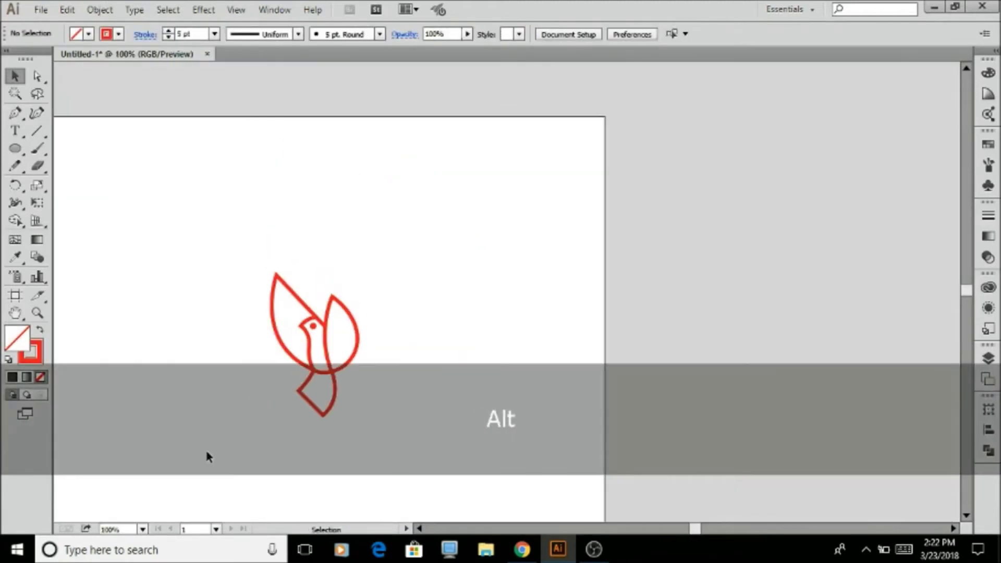
scroll(205, 447, down, 1)
drag(286, 377, 166, 473)
scroll(296, 419, down, 2)
drag(304, 418, 845, 81)
scroll(705, 219, down, 1)
scroll(697, 226, down, 1)
drag(589, 277, 393, 307)
click(469, 304)
- Expand all strokes of the right-hand bird into filled shapes with the default Expand settings
key(z)
drag(502, 160, 670, 353)
key(v)
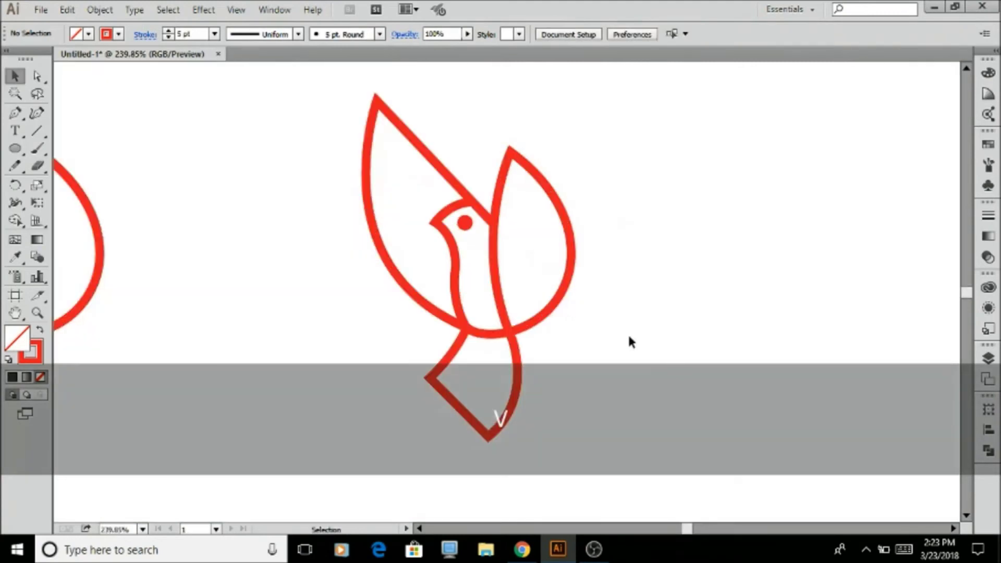
drag(365, 473, 365, 472)
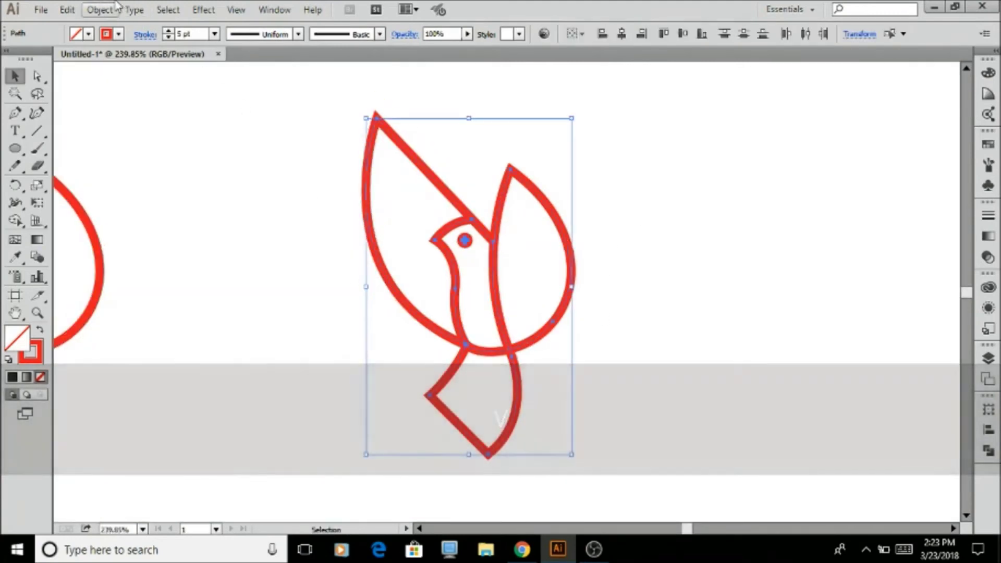
click(135, 9)
mouse_move(100, 9)
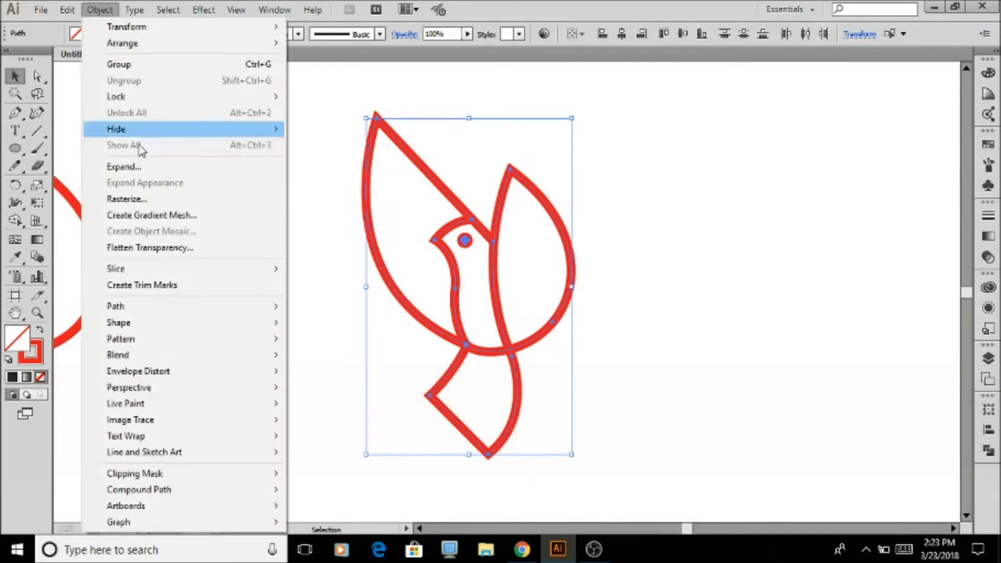
click(139, 165)
key(Return)
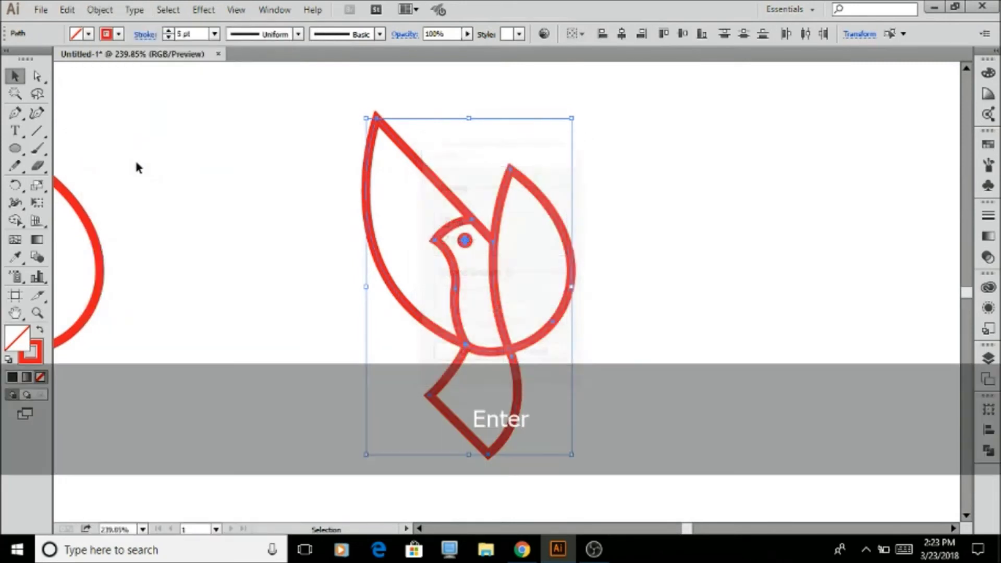
- Unite the right-hand bird's expanded shapes with the Pathfinder
scroll(135, 158, up, 1)
scroll(808, 244, down, 2)
click(808, 244)
drag(737, 160, 389, 410)
click(389, 410)
drag(658, 146, 365, 435)
click(987, 452)
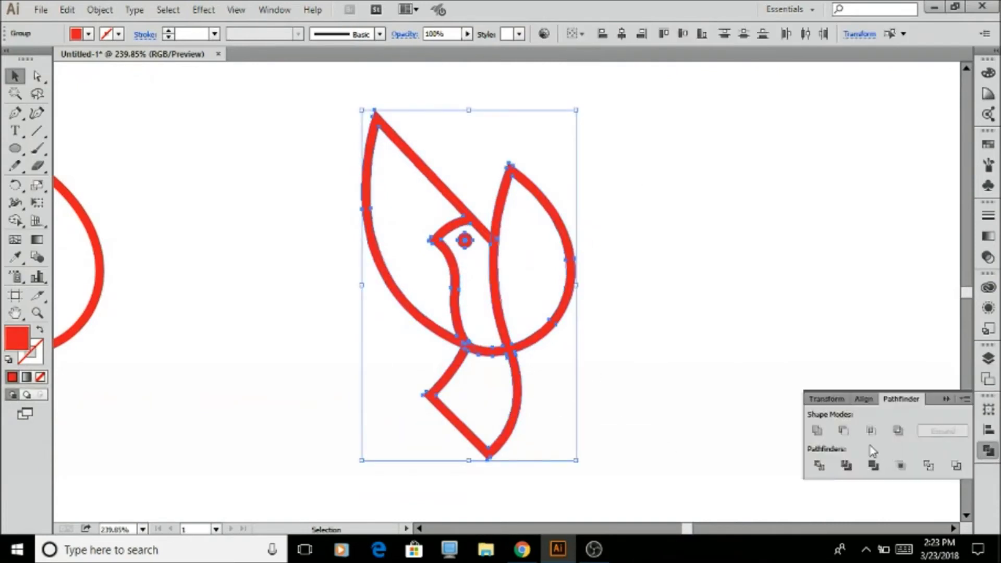
click(445, 277)
- Isolate the right-hand bird's eye and shrink it slightly about its centre
key(z)
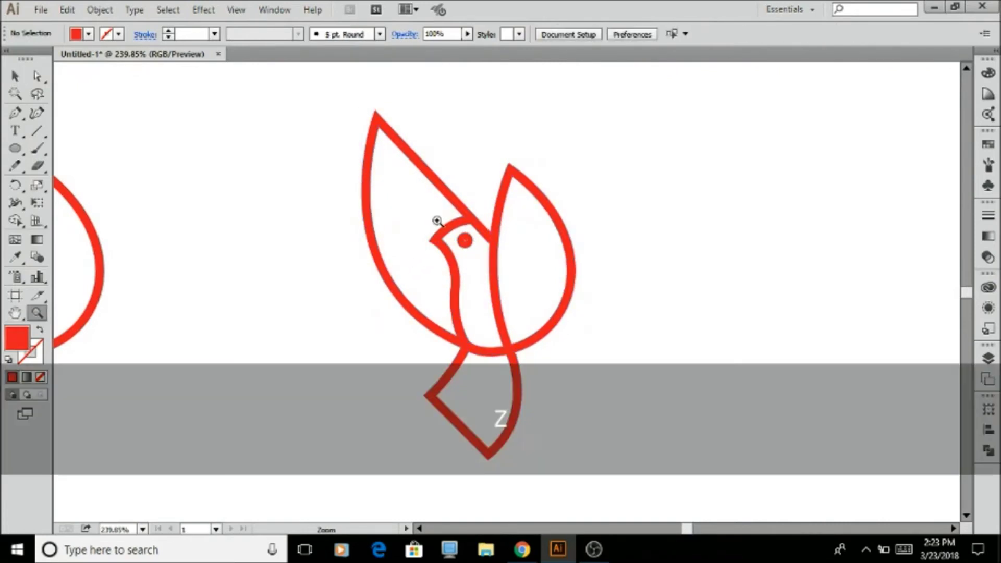
drag(437, 221, 497, 253)
key(v)
double_click(527, 362)
click(528, 363)
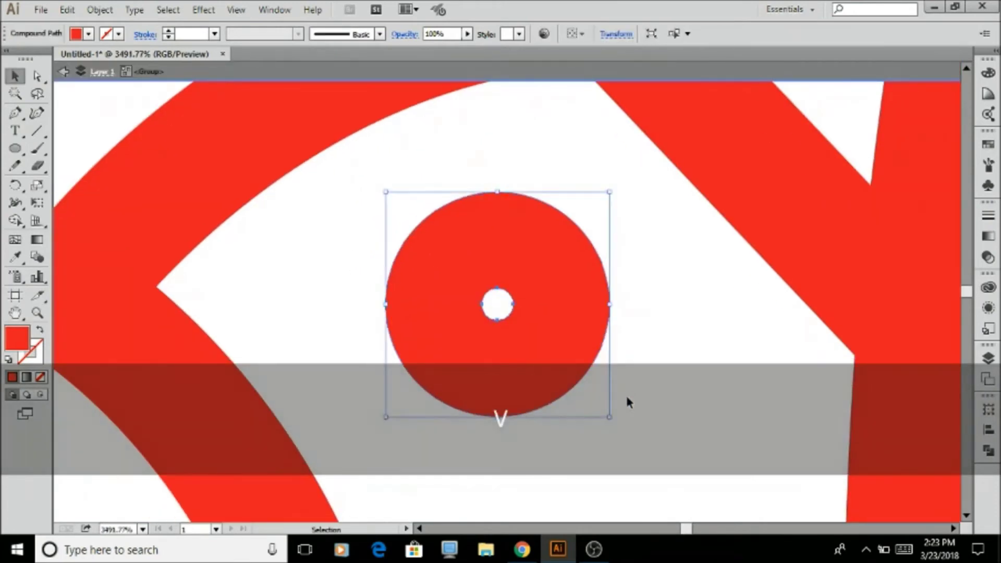
drag(610, 417, 594, 401)
key(l)
key(v)
- Enlarge the small hole inside the eye about its centre to form a ring, and leave isolation mode
double_click(501, 323)
click(501, 322)
drag(512, 318, 572, 351)
double_click(641, 368)
scroll(641, 375, down, 8)
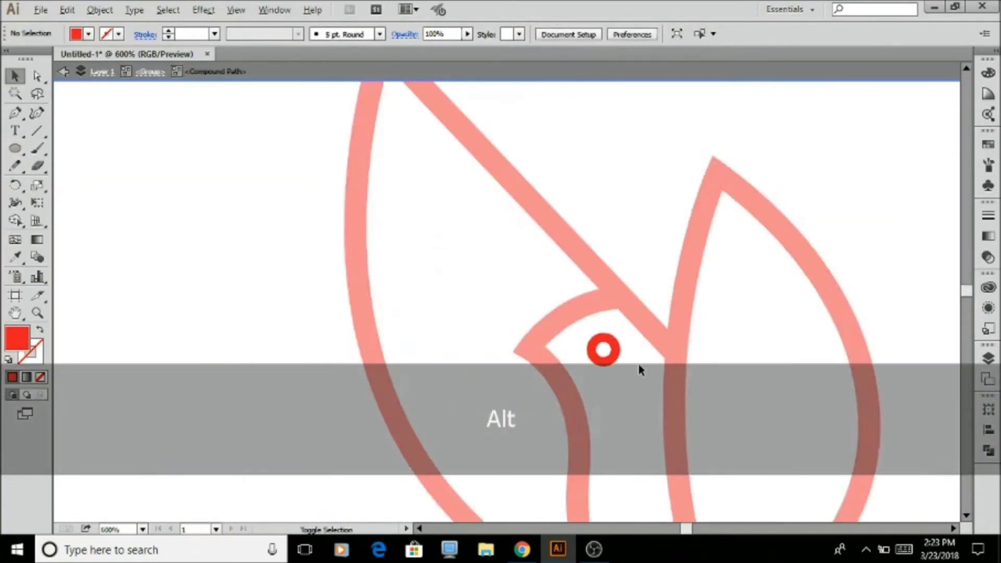
scroll(641, 381, down, 3)
scroll(572, 428, left, 3)
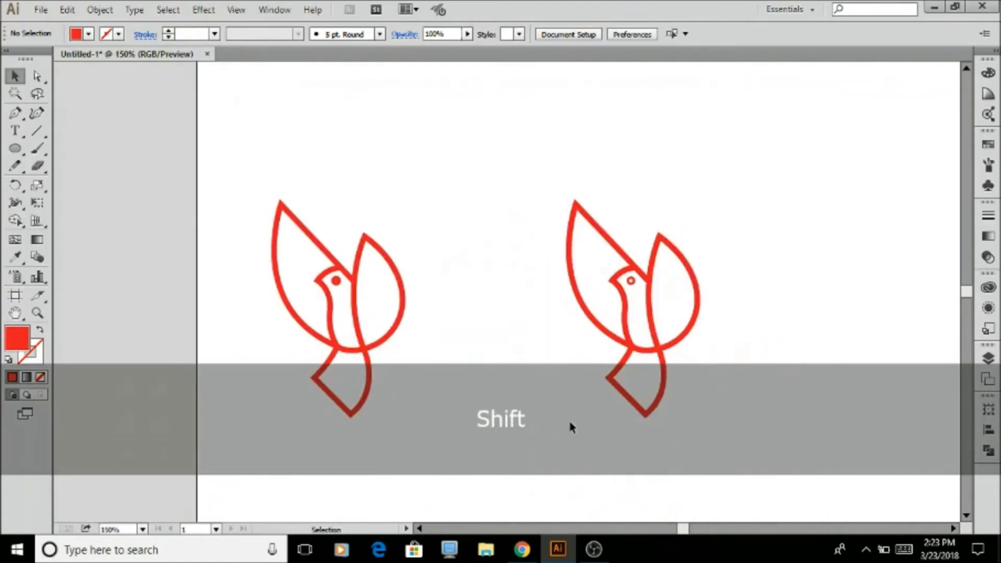
- Fill the right-hand bird's wing, body and tail interiors with red using the Shape Builder tool
scroll(726, 369, up, 4)
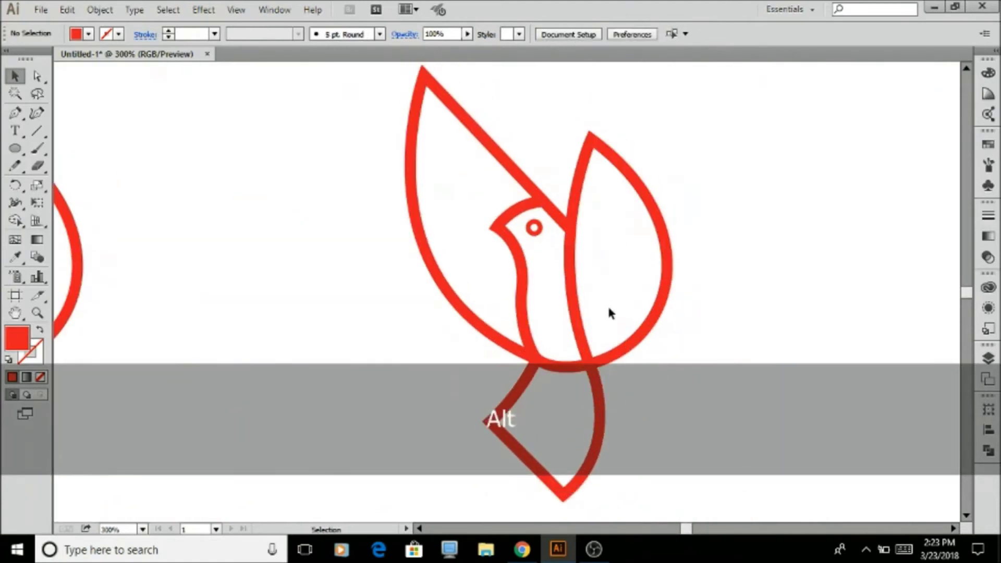
scroll(608, 313, down, 1)
scroll(720, 261, down, 2)
drag(761, 235, 640, 417)
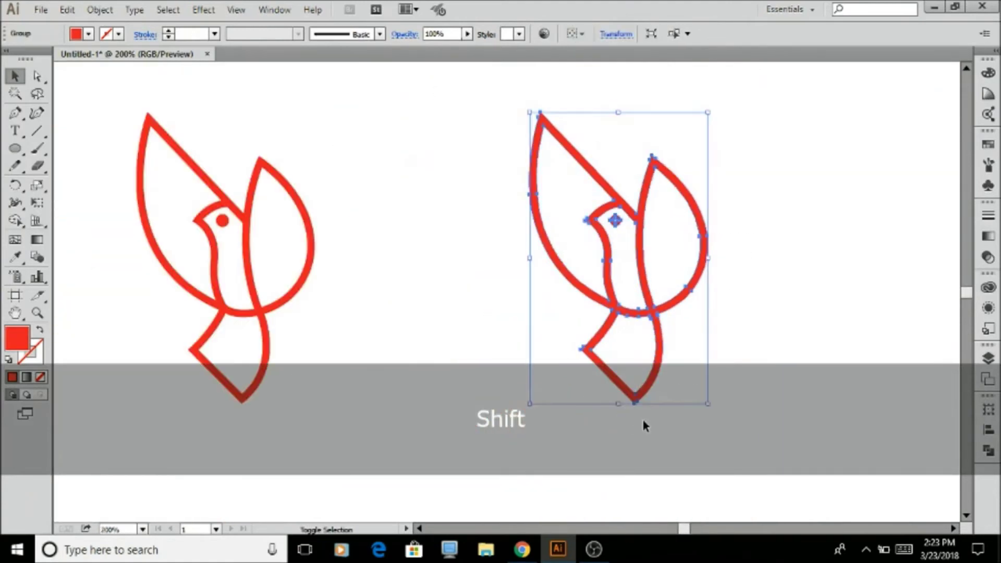
key(shift+m)
click(678, 260)
click(628, 281)
click(581, 255)
click(649, 378)
key(v)
- Change the filled bird's colour from red to a light grey swatch
click(662, 352)
click(639, 301)
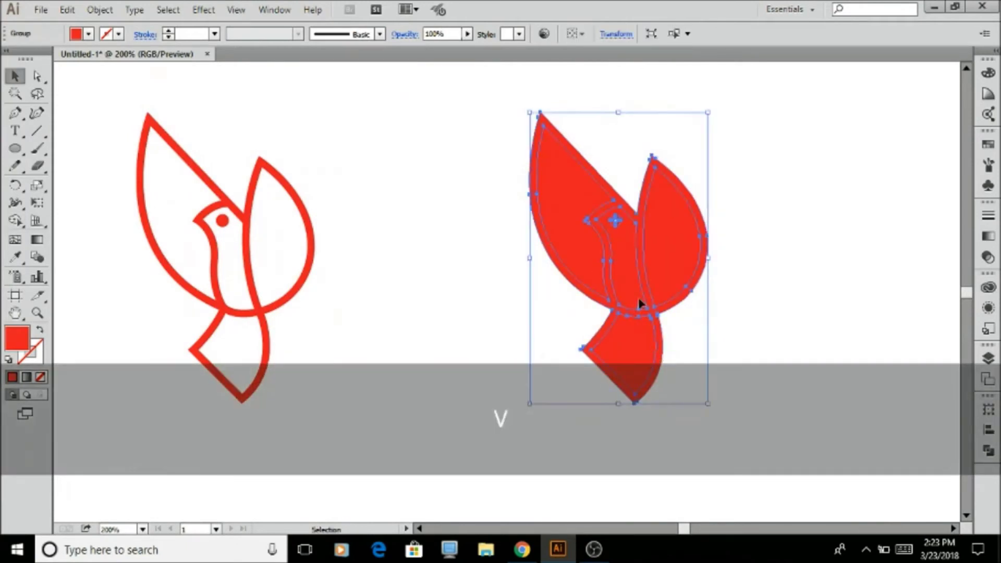
scroll(646, 304, up, 1)
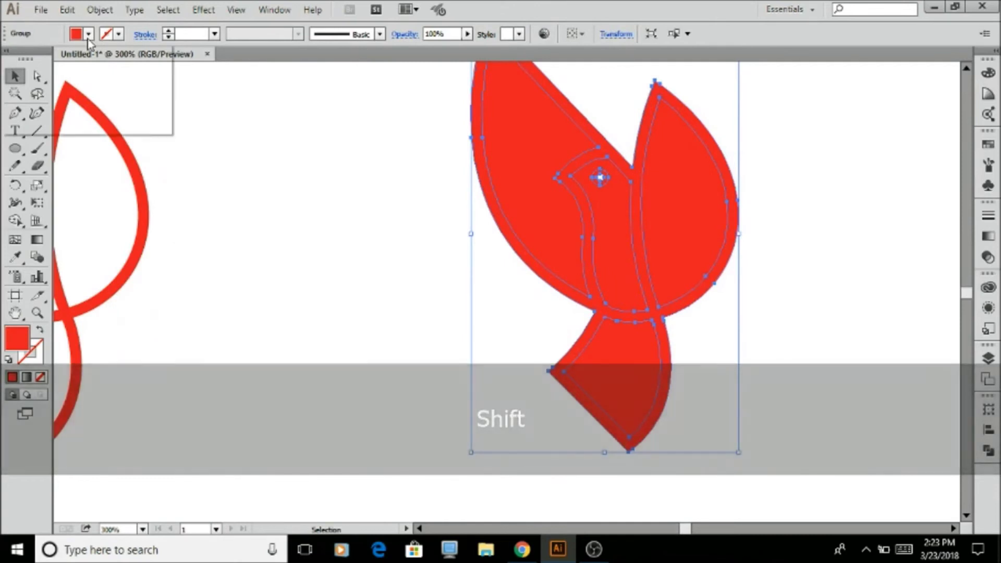
click(105, 35)
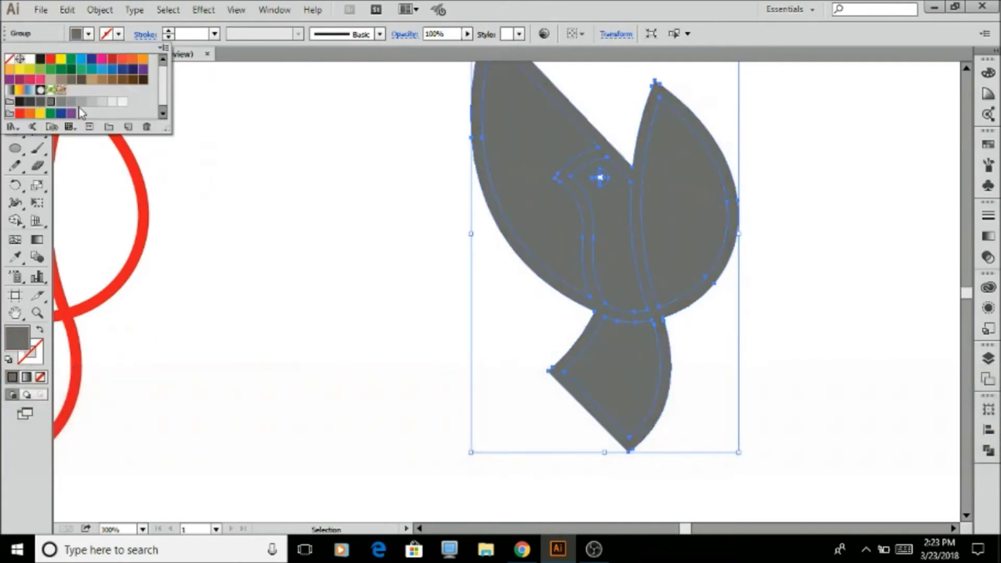
click(90, 106)
click(397, 327)
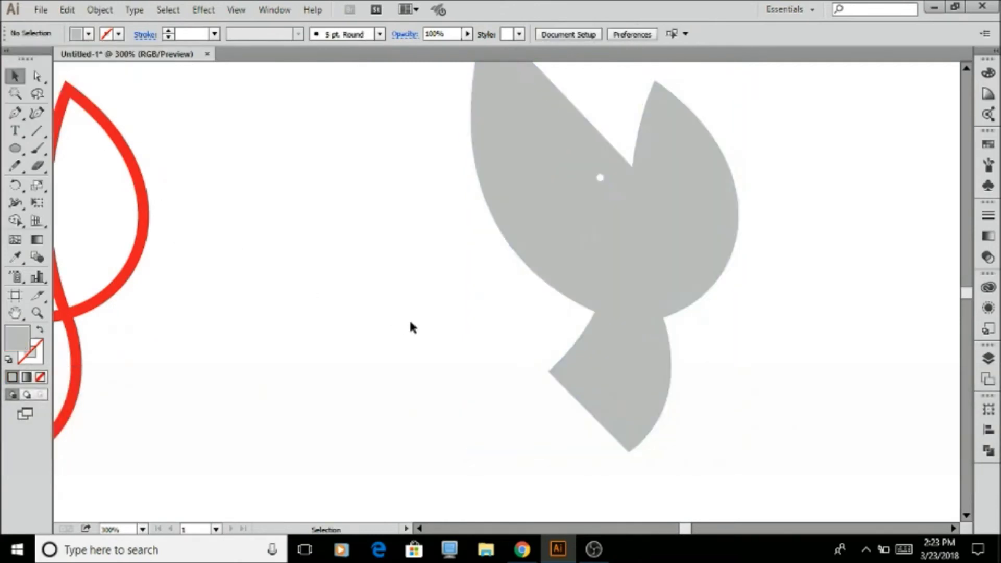
- Ungroup the grey bird and select the inner shape of its right wing
key(alt)
scroll(651, 342, up, 1)
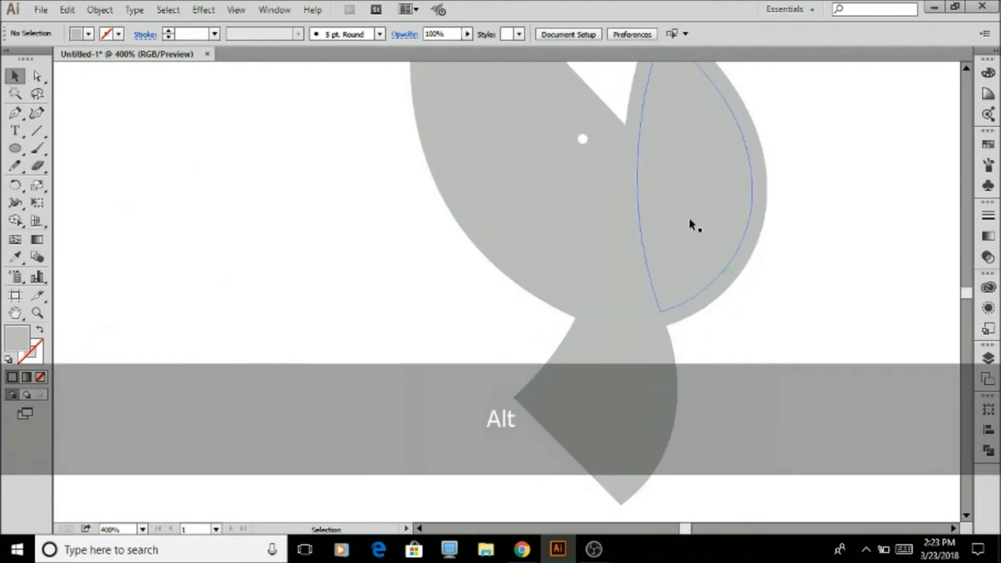
right_click(690, 219)
click(732, 304)
click(674, 209)
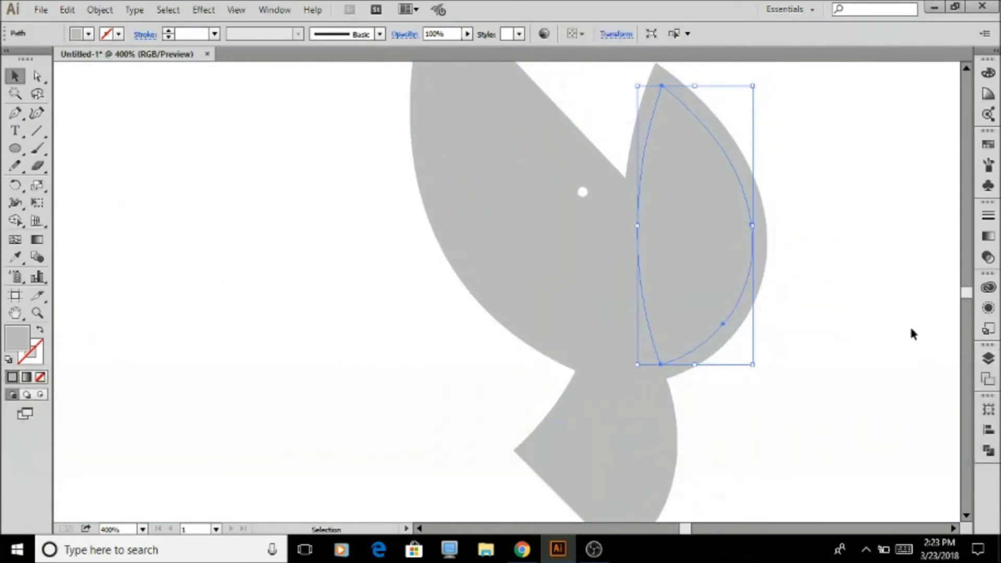
- Apply a linear gradient to the right wing's inner shape and set its end stop to a medium grey
scroll(881, 318, up, 1)
scroll(881, 318, up, 1)
click(988, 236)
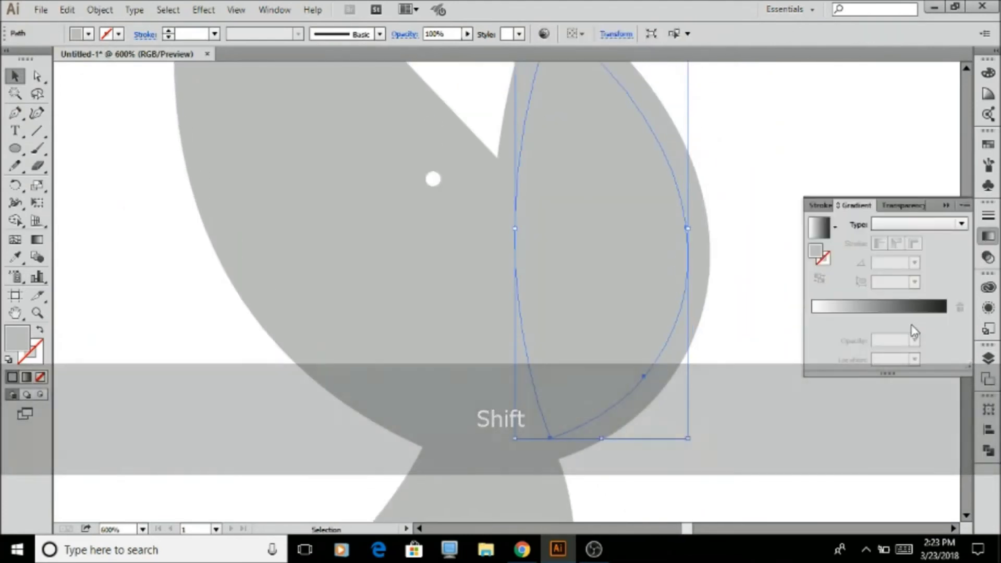
click(912, 307)
scroll(697, 288, down, 1)
double_click(946, 320)
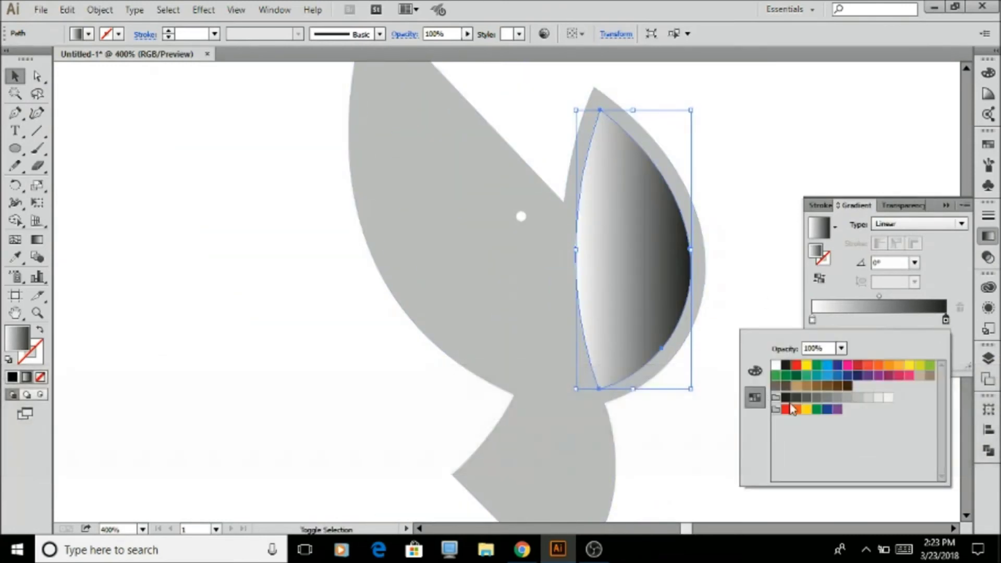
click(848, 397)
click(838, 398)
click(848, 398)
click(827, 399)
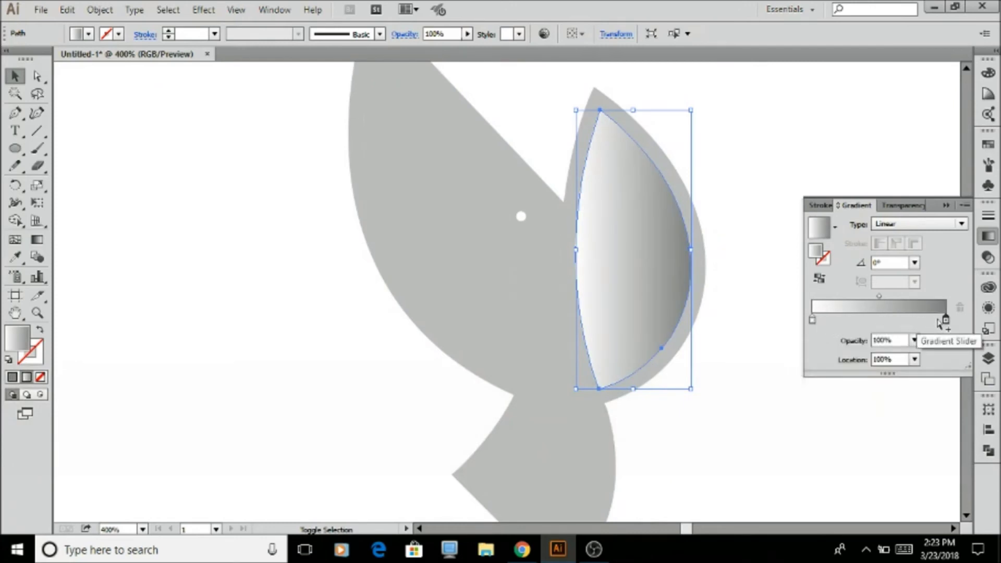
- Replace the gradient's white start stop with a grey slightly lighter than the end stop
alt+drag(944, 319, 808, 352)
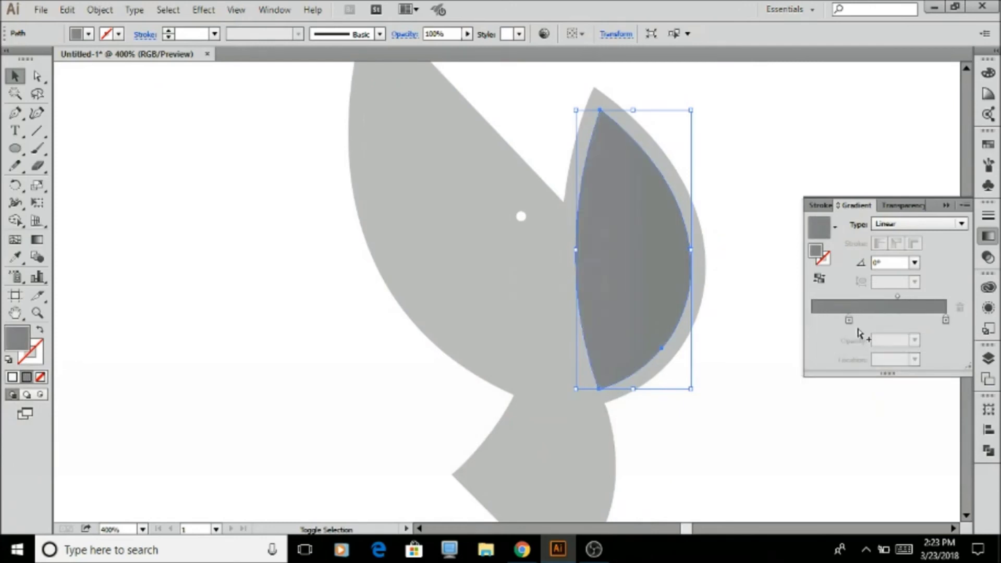
drag(849, 320, 812, 320)
double_click(812, 320)
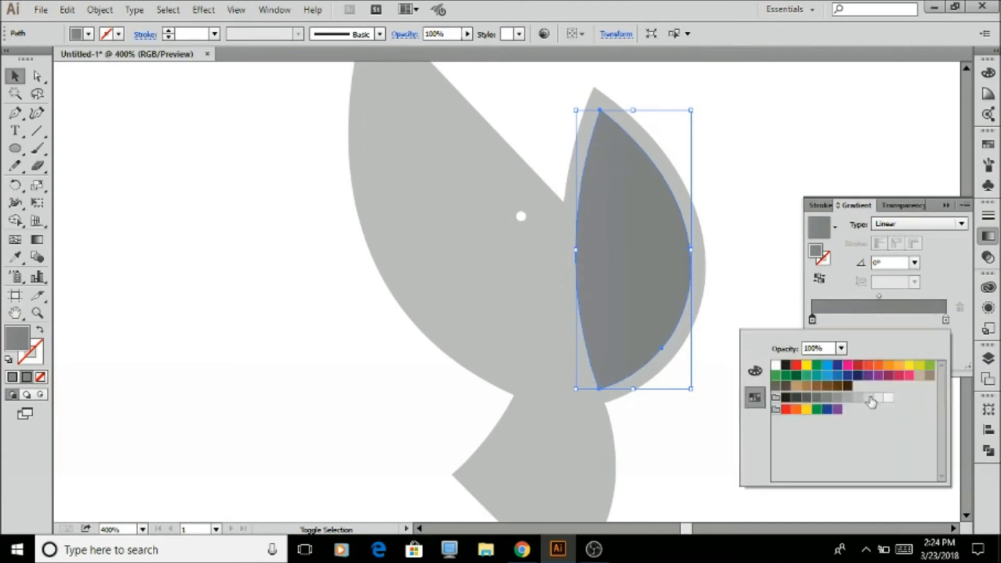
click(865, 398)
click(878, 398)
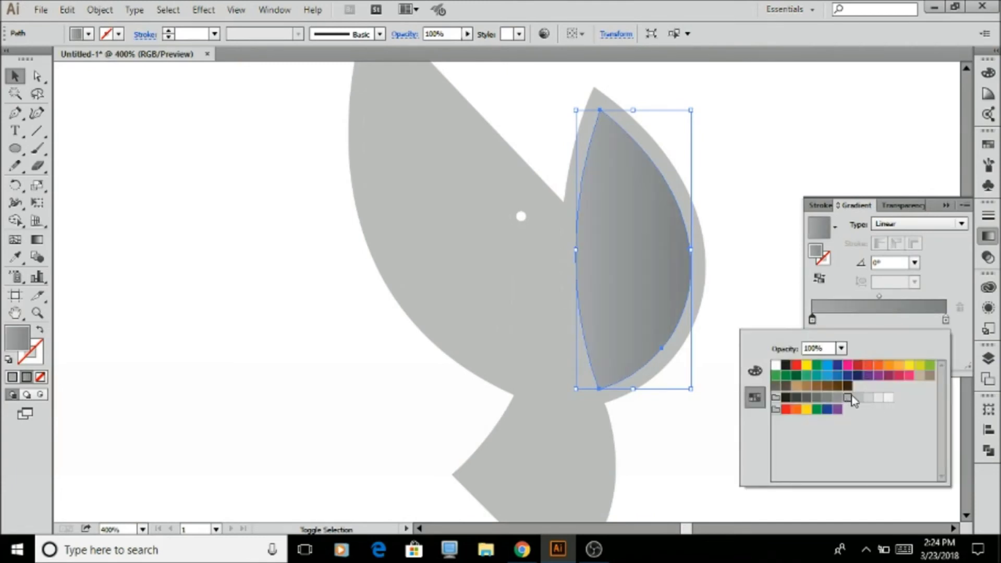
scroll(726, 275, down, 1)
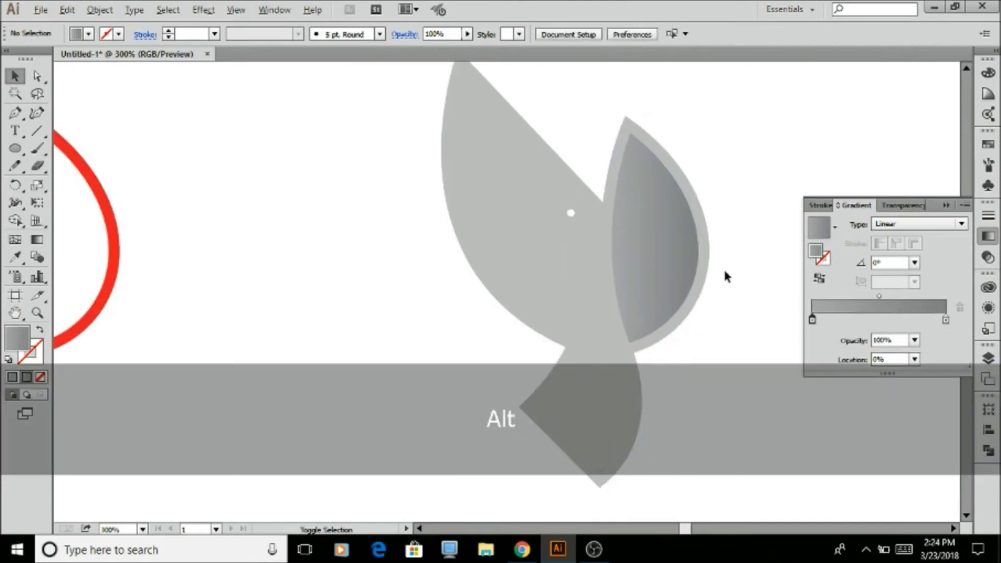
- Apply the right wing's grey gradient to the inner shapes of the tail, body and left wing with the Eyedropper
shift+click(608, 292)
click(674, 397)
click(606, 380)
shift+click(581, 304)
shift+click(512, 282)
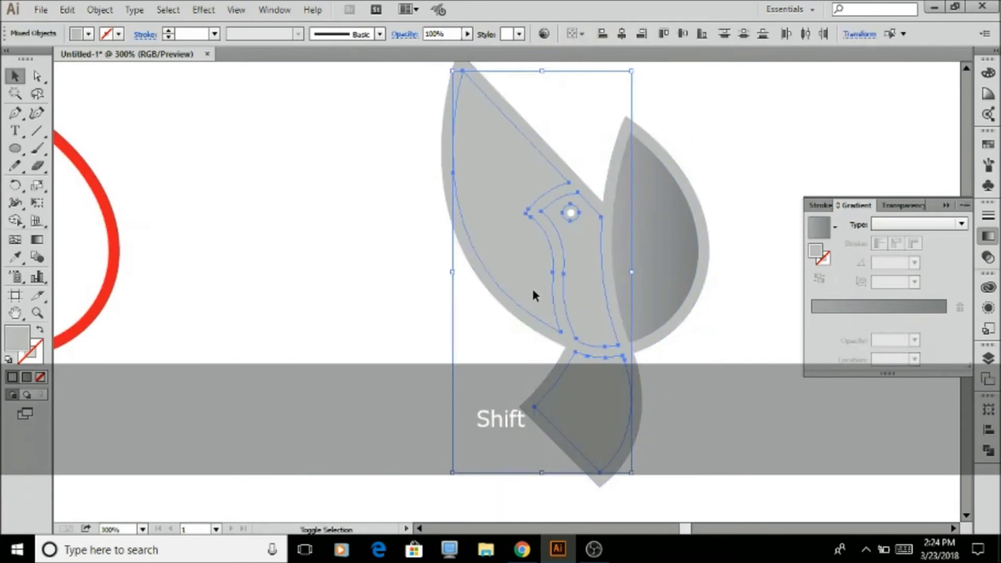
key(i)
click(670, 268)
key(v)
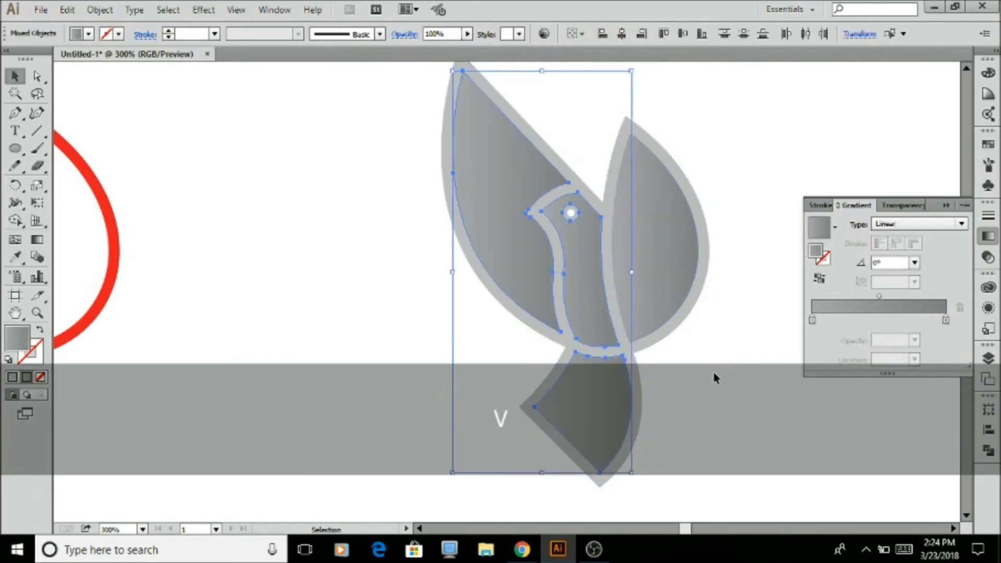
click(722, 360)
- Examine the grey gradient bird side by side with the red outline bird
scroll(678, 380, down, 1)
key(z)
drag(434, 134, 777, 393)
scroll(778, 393, up, 3)
key(v)
scroll(785, 309, up, 1)
scroll(790, 339, up, 2)
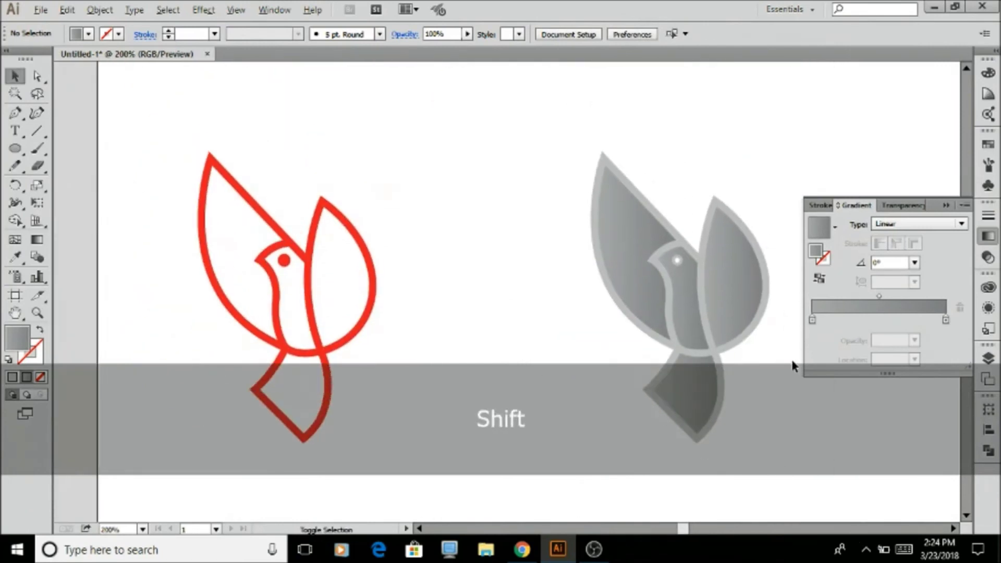
- Draw a curved Pen path across the right wing's inner shape, from its upper inner edge to its lower outer edge
scroll(773, 344, up, 2)
click(720, 261)
scroll(754, 265, up, 2)
click(749, 277)
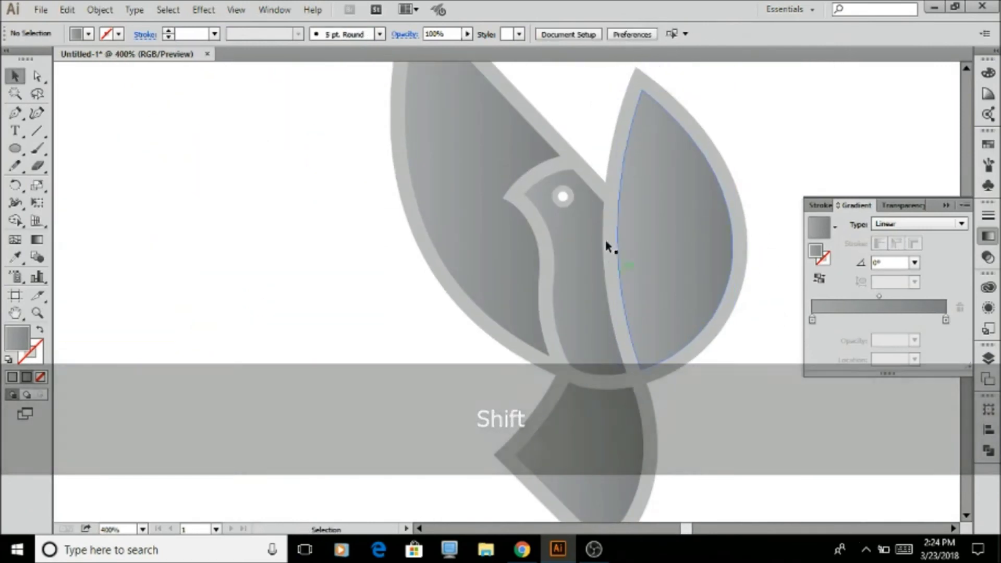
key(p)
click(633, 119)
drag(682, 349, 604, 449)
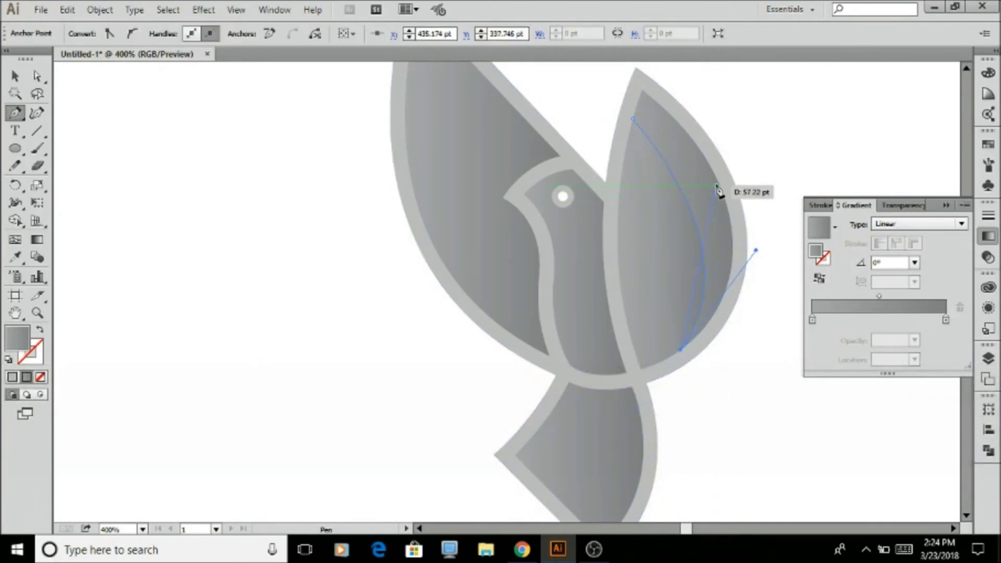
- Split the right wing's inner shape into two pieces along the curve with the Shape Builder
key(v)
key(shift+m)
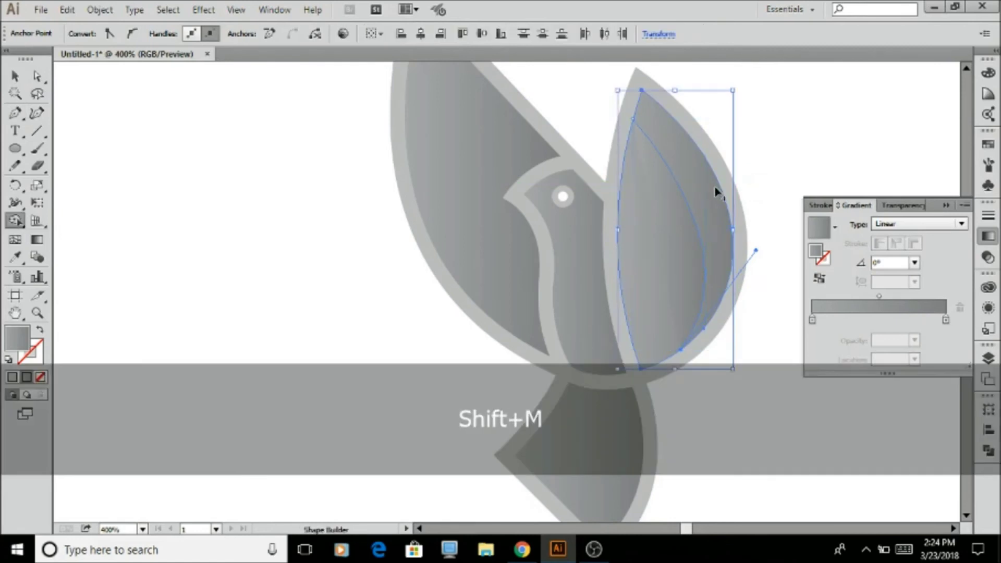
click(668, 232)
drag(652, 253, 671, 246)
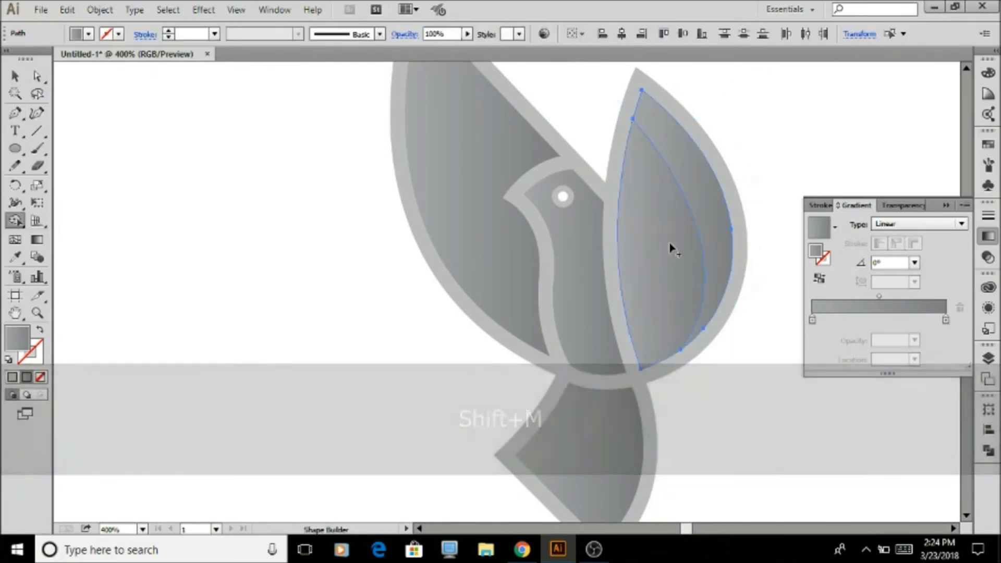
key(v)
click(777, 177)
- Draw a curved Pen path across the tail's inner shape, from its upper edge to its lower-left edge
scroll(737, 367, down, 1)
scroll(737, 367, down, 1)
scroll(719, 379, up, 1)
scroll(691, 453, up, 1)
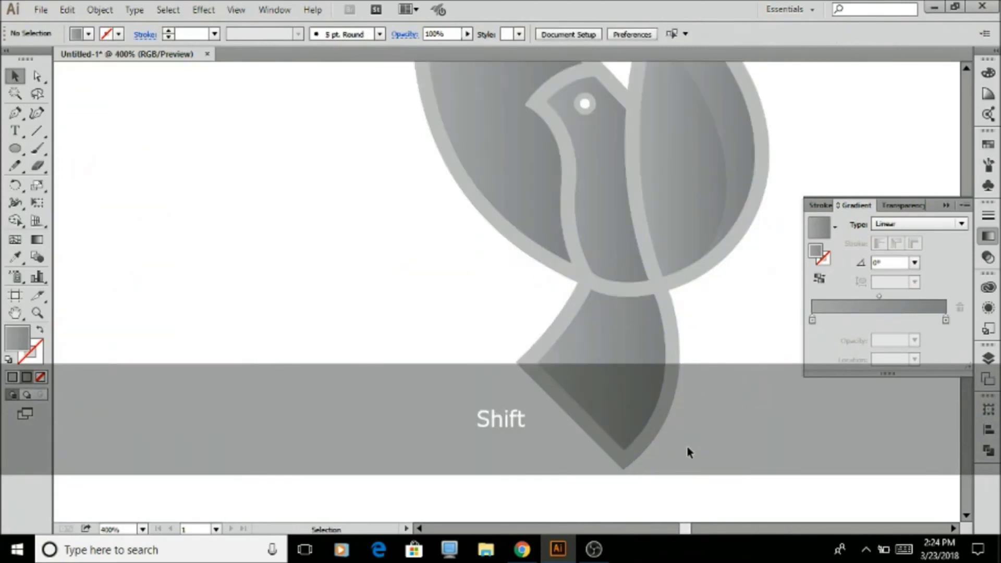
key(p)
click(631, 297)
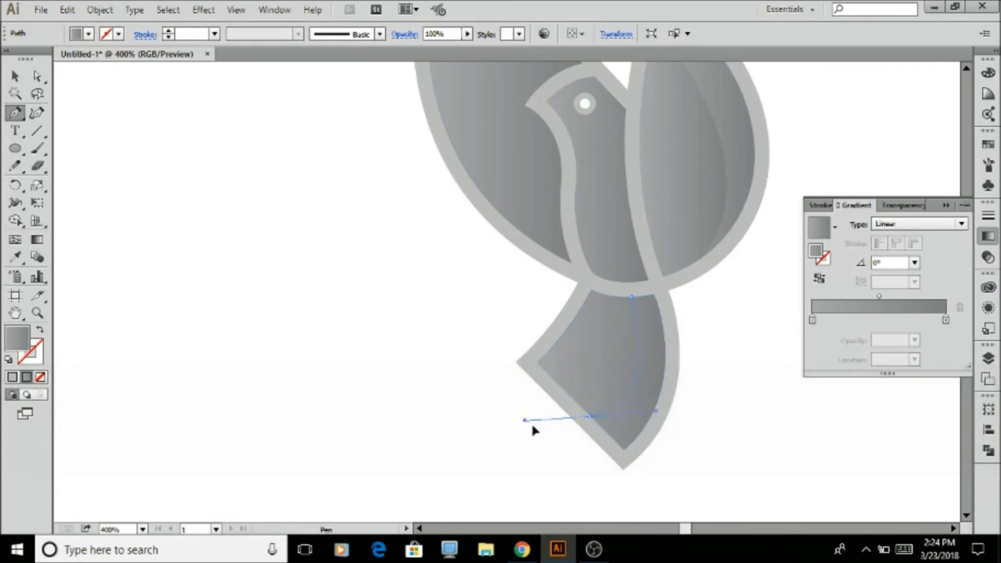
key(v)
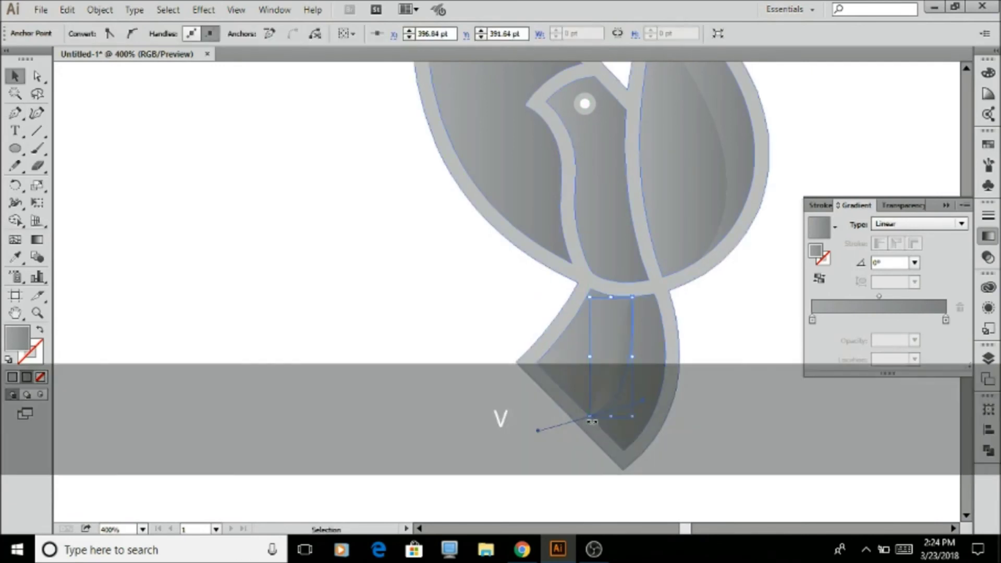
- Remove the tail curve's fill and split the tail's inner shape along it with the Shape Builder
key(slash)
shift+click(648, 385)
key(shift+m)
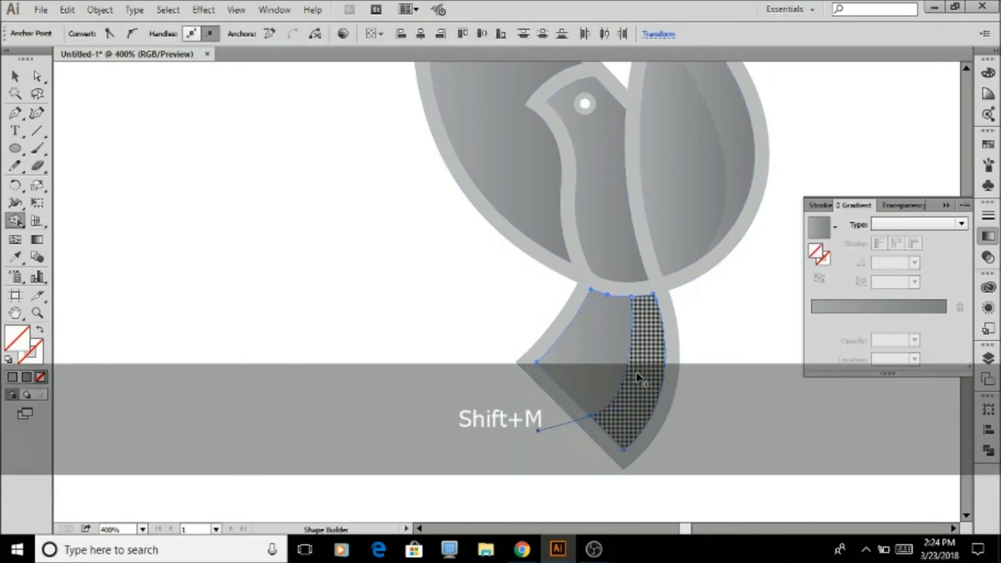
click(621, 357)
key(ctrl+z)
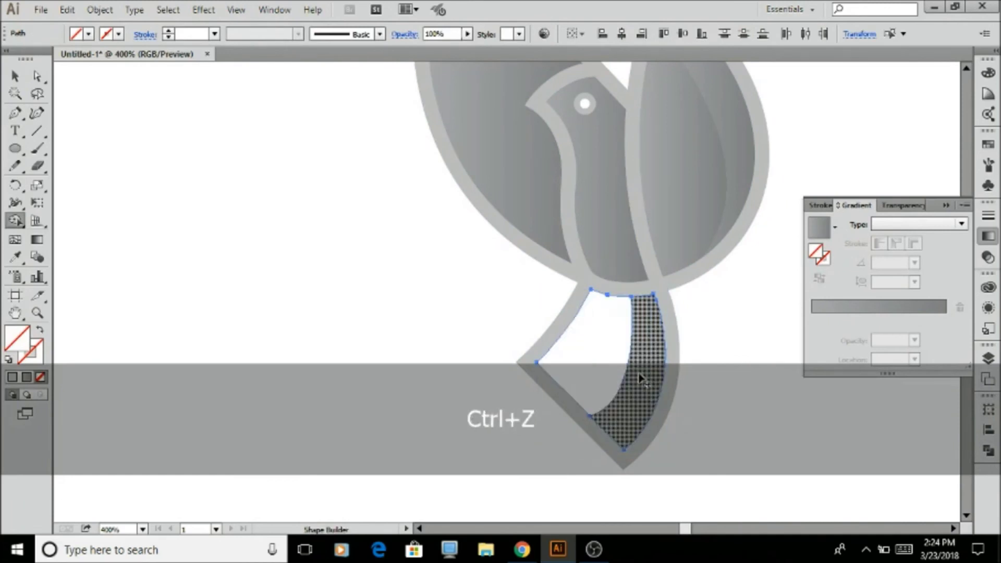
key(v)
click(688, 436)
- Apply the body's grey gradient to both pieces of the tail's inner shape with the Eyedropper
scroll(687, 438, up, 1)
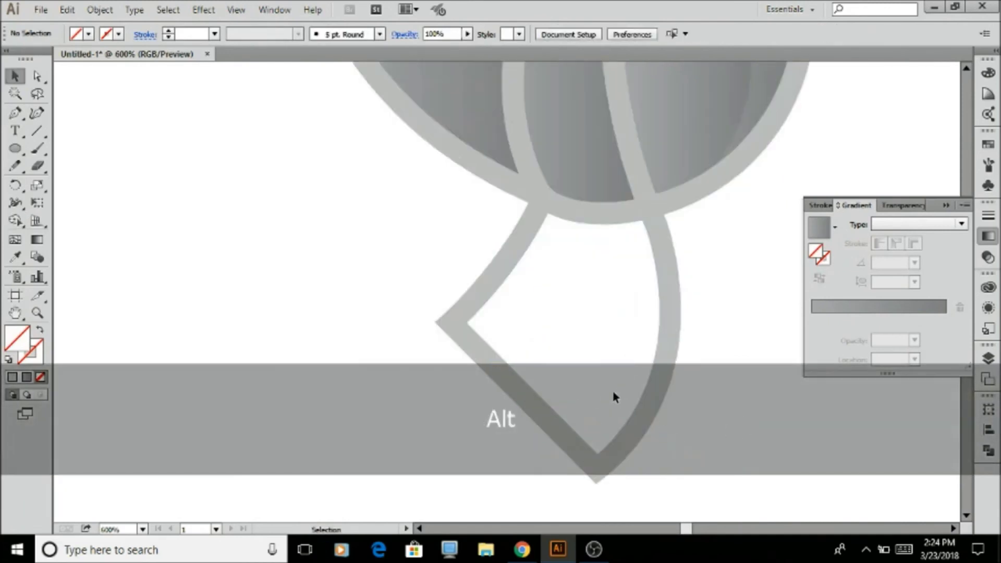
drag(613, 393, 523, 319)
click(622, 342)
click(554, 319)
key(i)
click(581, 141)
key(v)
click(703, 303)
- Draw a curved Pen path across the left wing's inner shape, from near its tip to its lower outer edge
scroll(709, 308, down, 3)
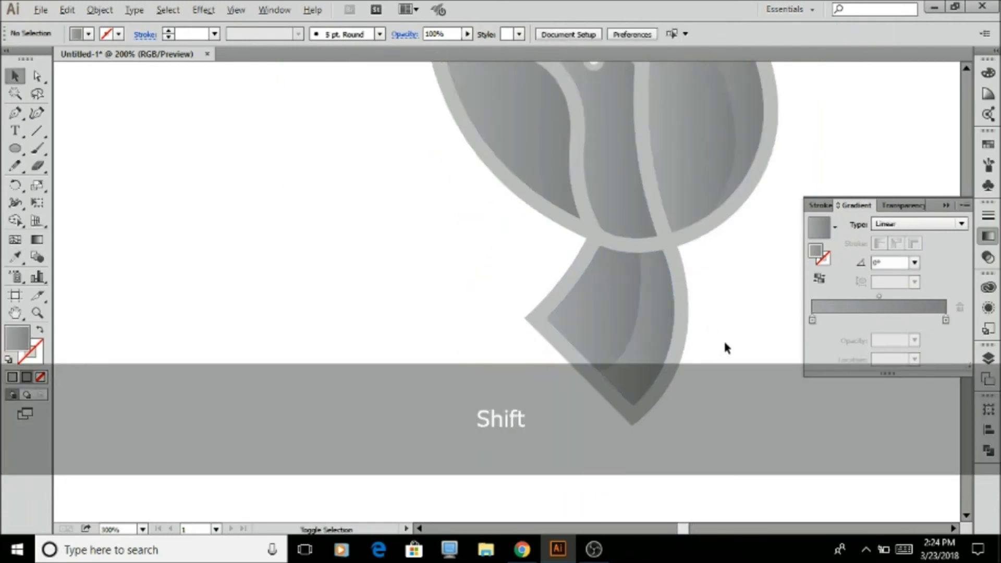
scroll(718, 333, up, 2)
scroll(734, 402, up, 2)
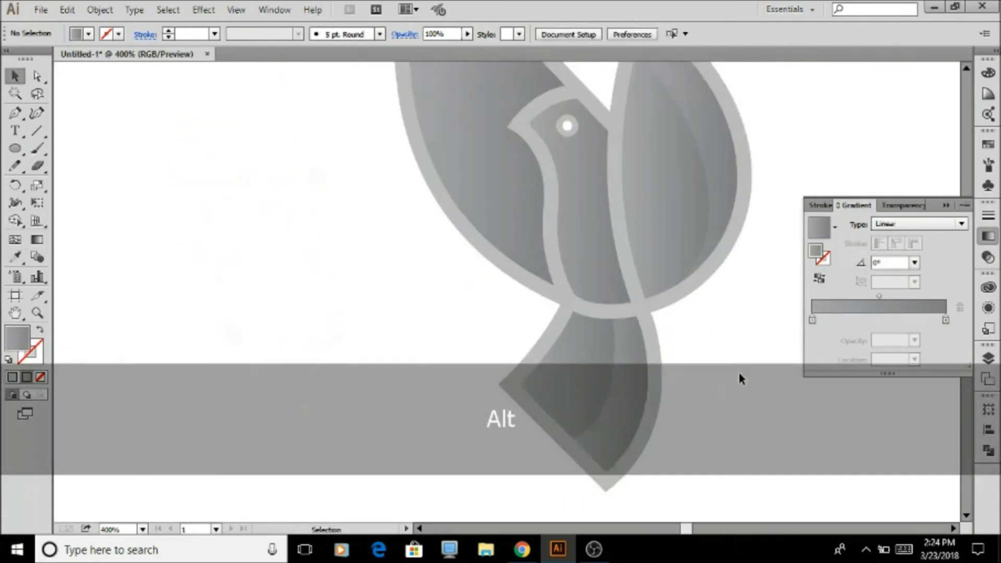
scroll(465, 261, up, 1)
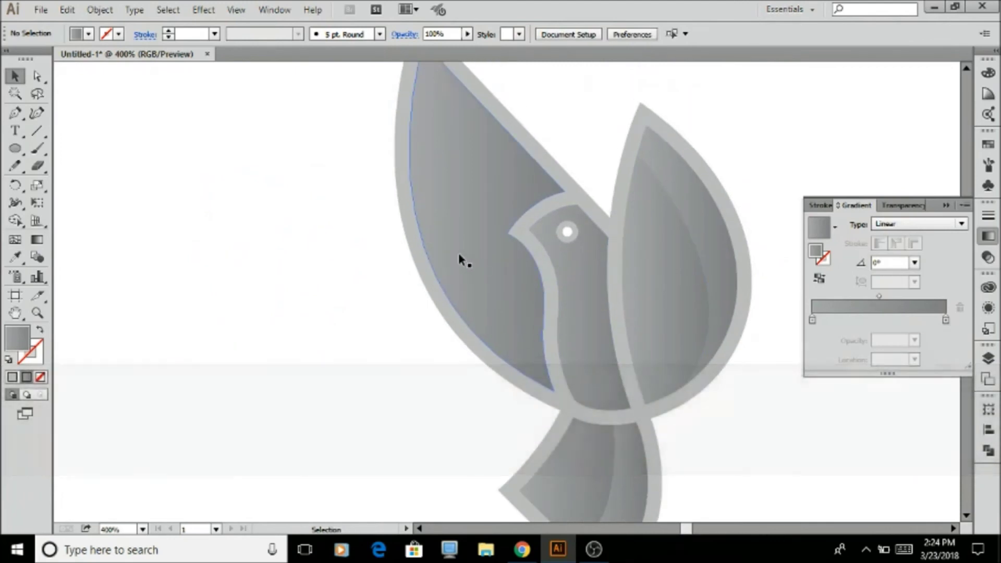
key(o)
scroll(465, 256, up, 3)
key(p)
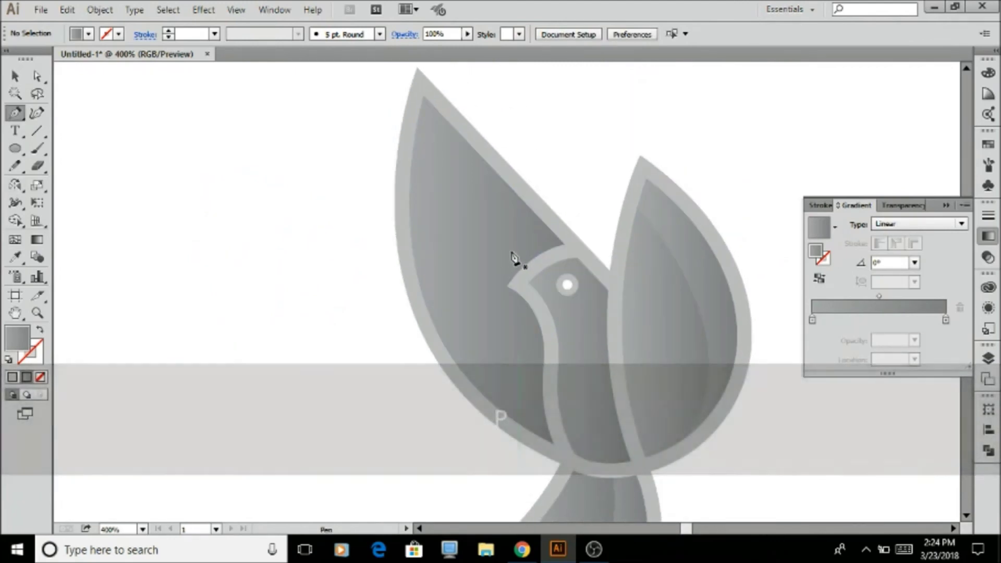
click(519, 197)
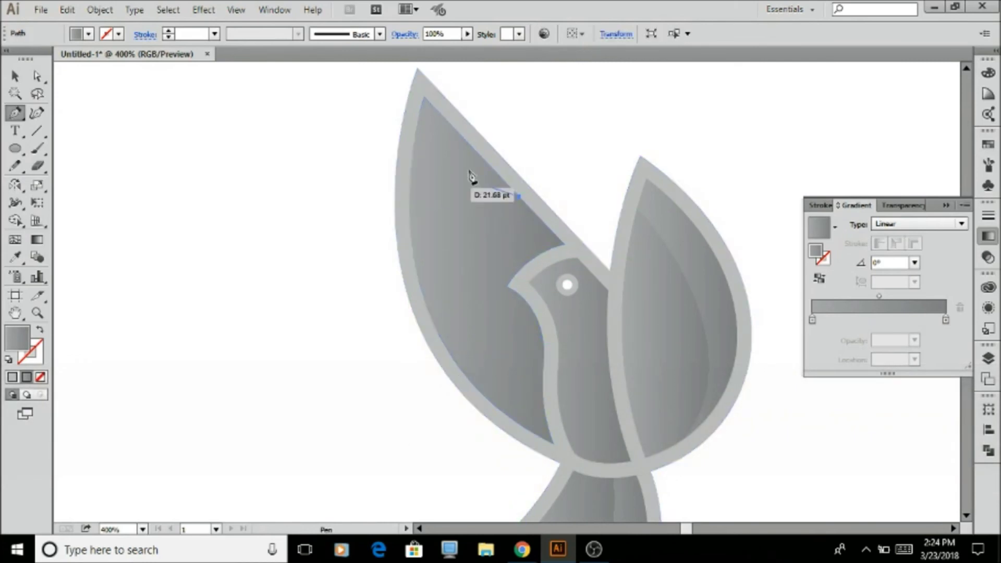
key(ctrl+z)
click(467, 141)
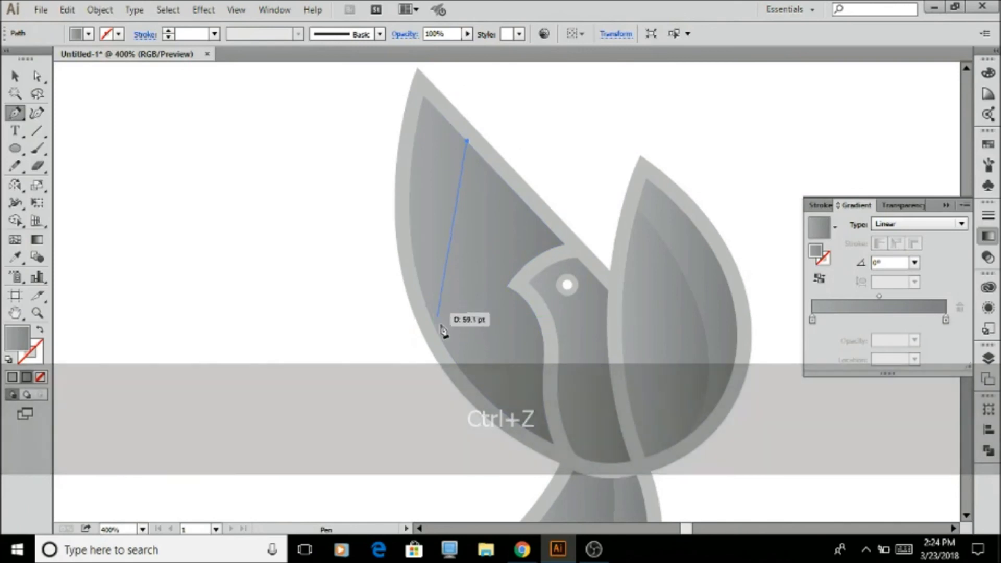
drag(454, 360, 498, 499)
key(v)
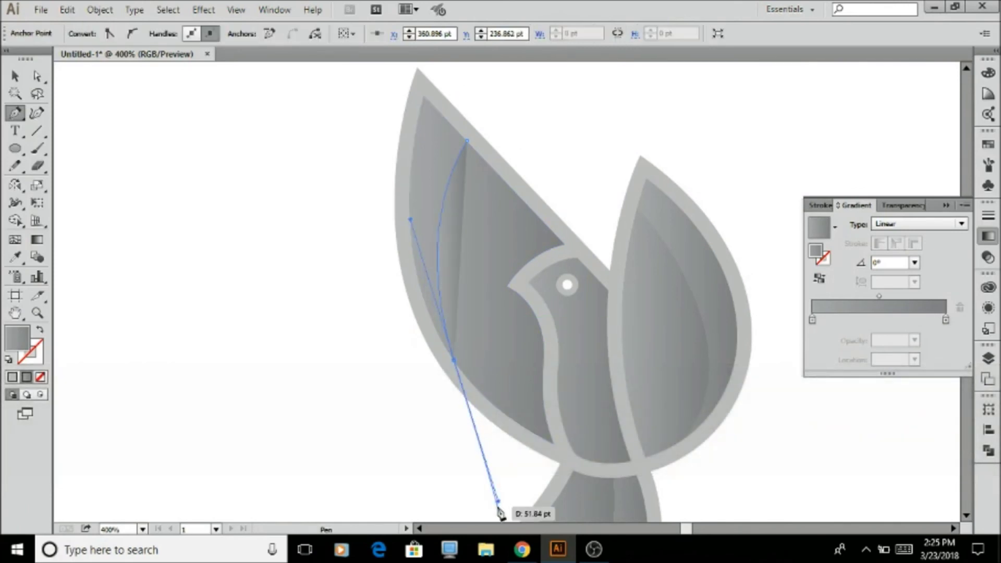
- Split the left wing's inner shape into two pieces along the curve with the Shape Builder
shift+click(489, 285)
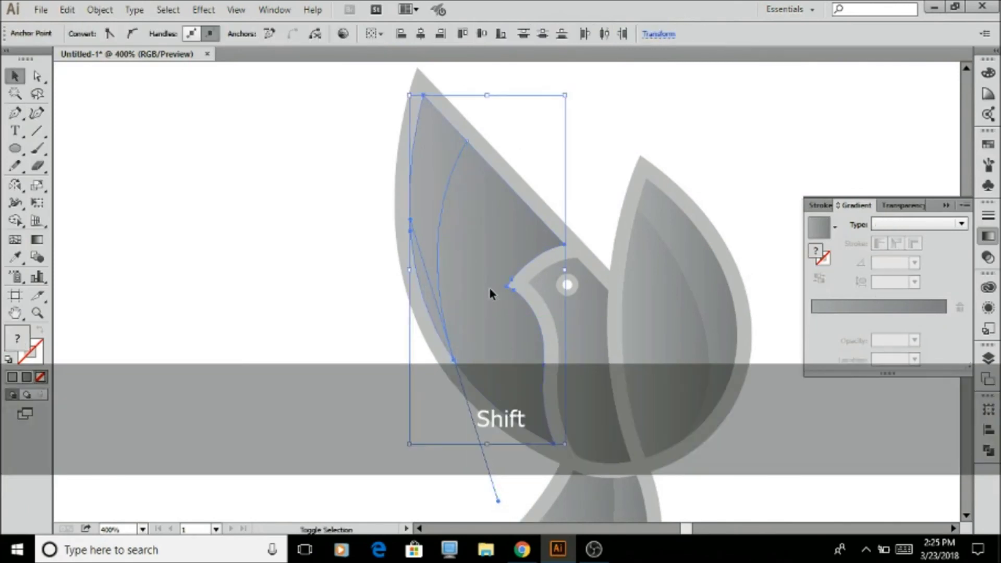
key(shift+m)
drag(453, 233, 418, 170)
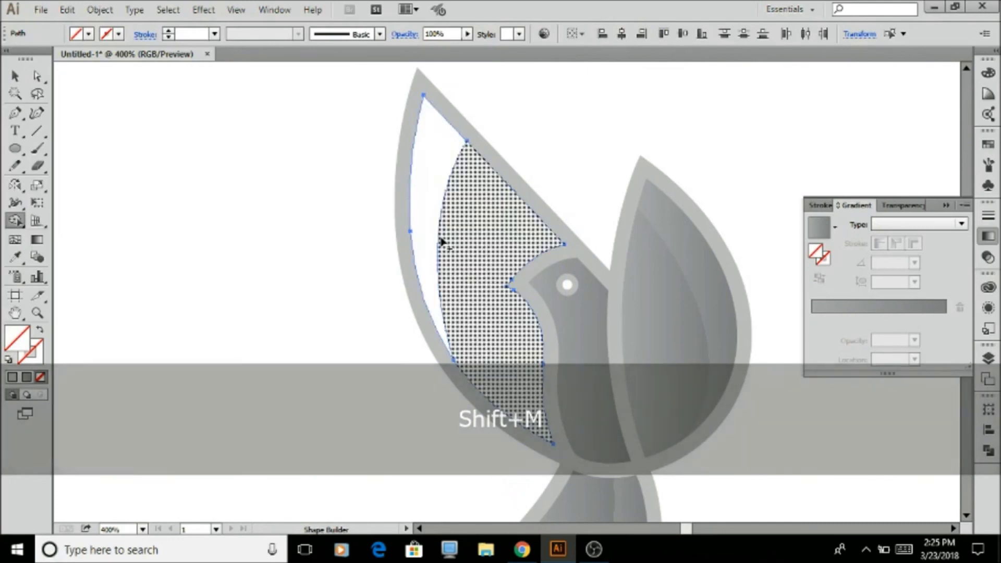
key(v)
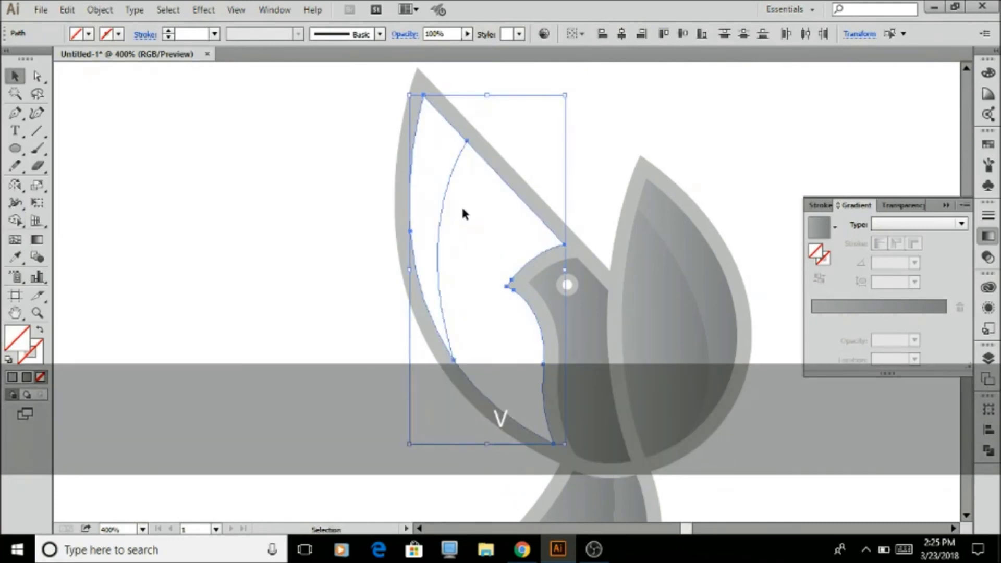
- Apply the right wing's grey gradient to both pieces of the left wing's inner shape with the Eyedropper
scroll(462, 213, down, 2)
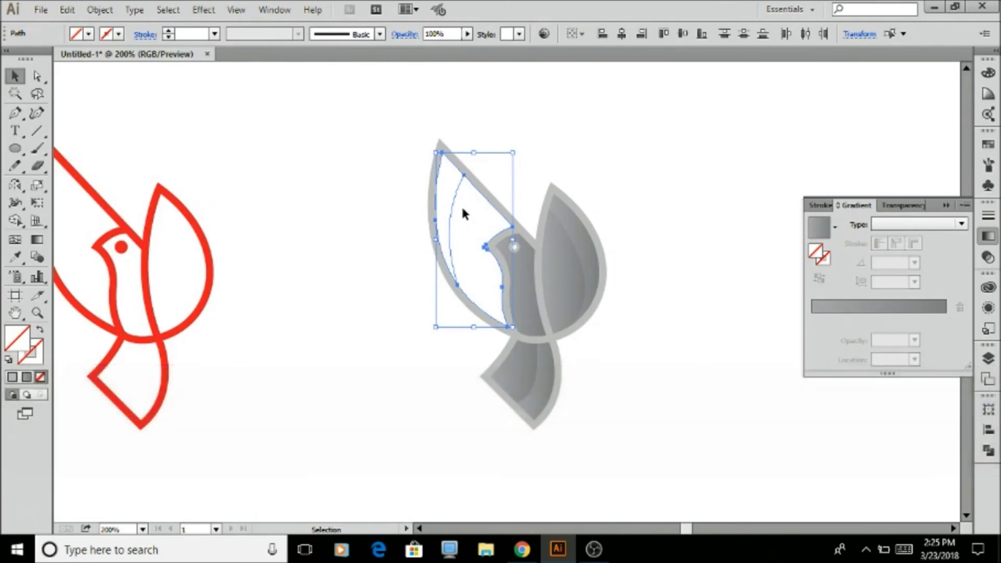
key(i)
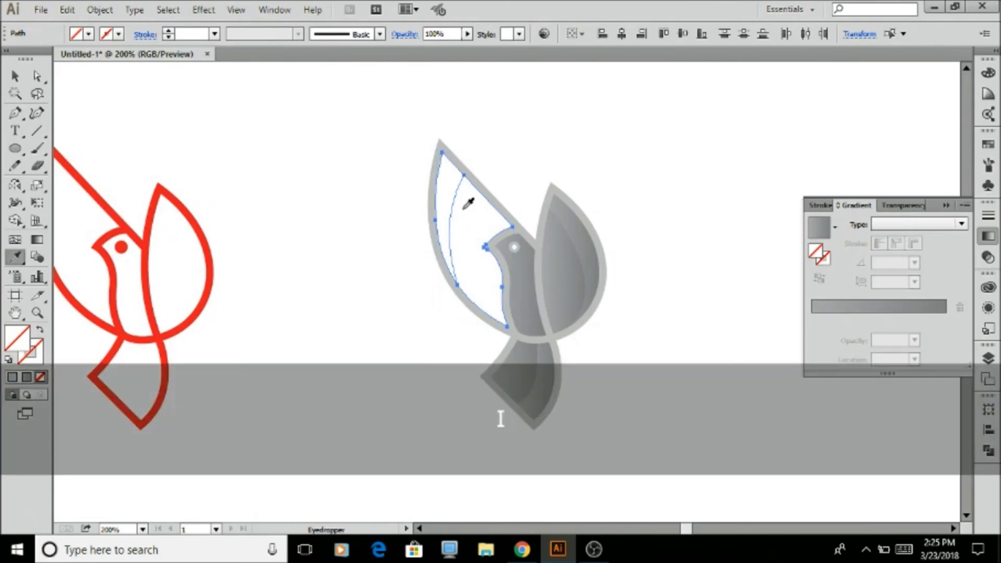
click(562, 278)
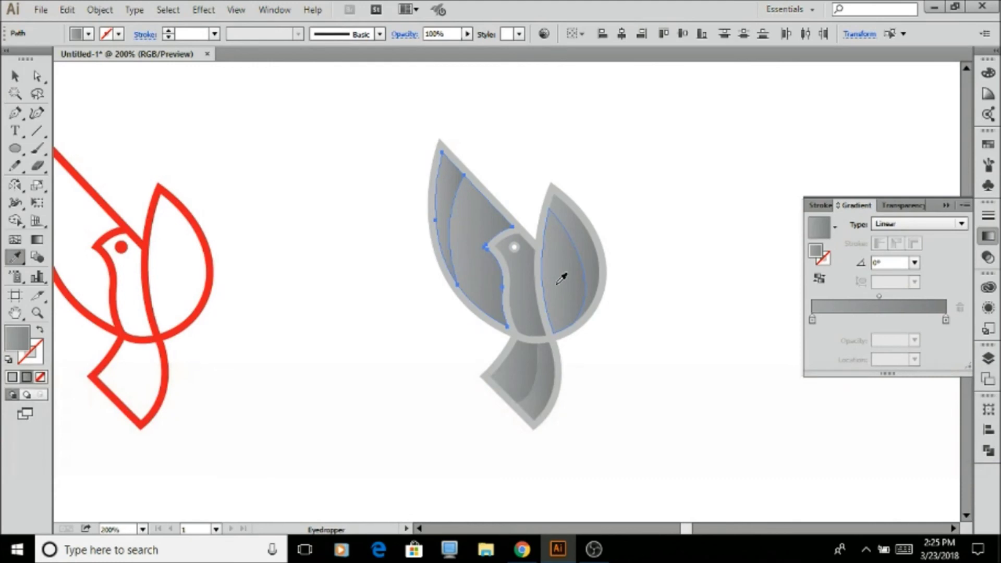
key(v)
click(613, 233)
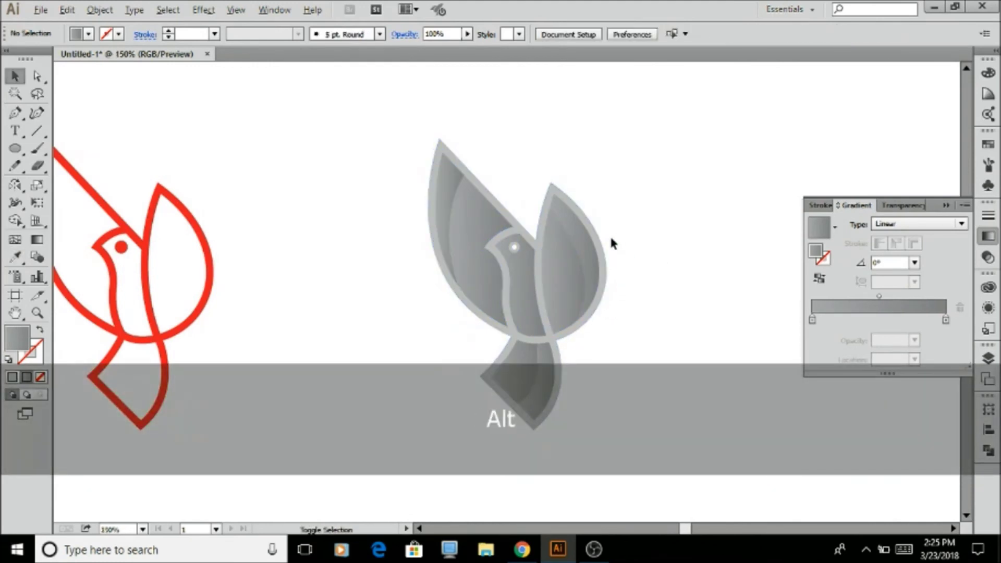
- Move the red outline bird off the artboard, leaving the grey gradient bird on it
scroll(624, 256, down, 2)
scroll(629, 255, down, 1)
scroll(693, 277, up, 1)
drag(388, 161, 266, 502)
drag(359, 281, 112, 313)
click(505, 305)
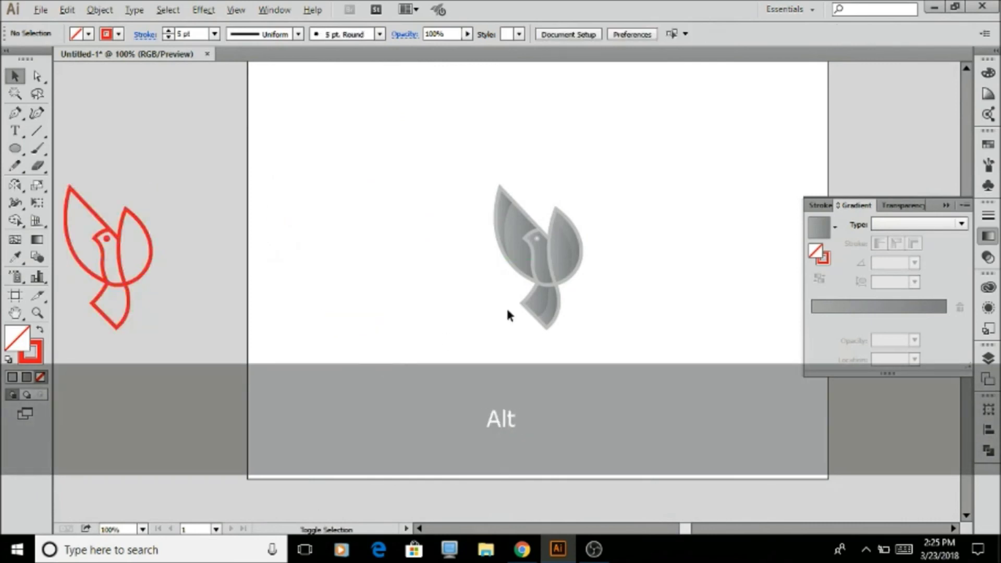
- Draw a 792 x 612 pt rectangle covering the whole artboard
scroll(593, 324, down, 1)
scroll(593, 323, up, 1)
scroll(447, 360, up, 1)
scroll(447, 359, down, 1)
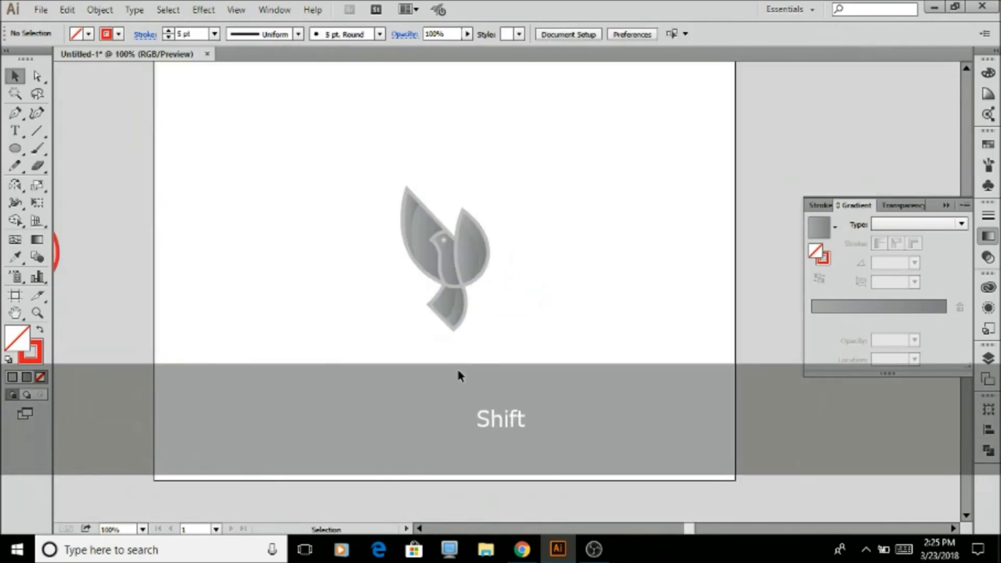
key(m)
scroll(384, 275, down, 1)
drag(229, 130, 618, 403)
key(v)
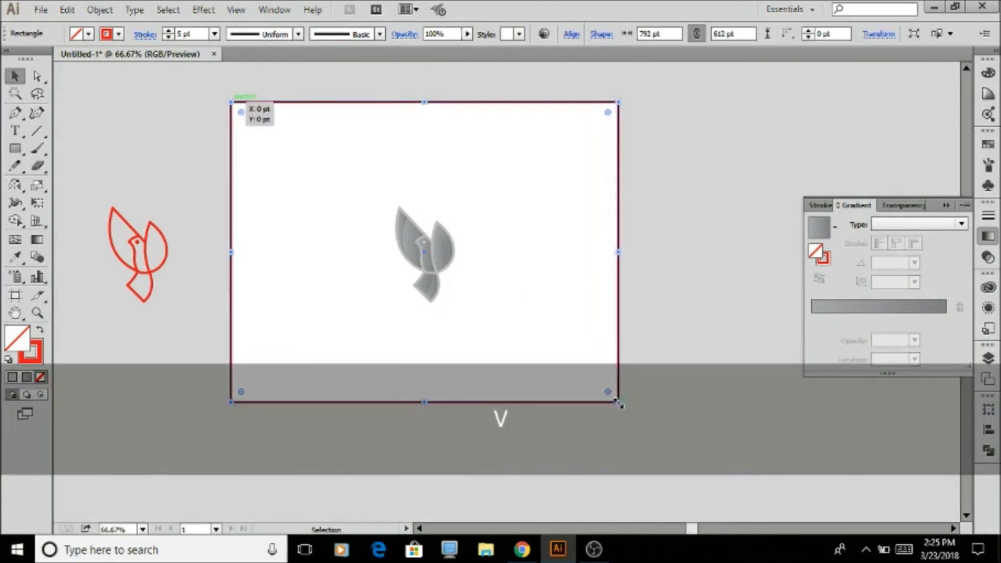